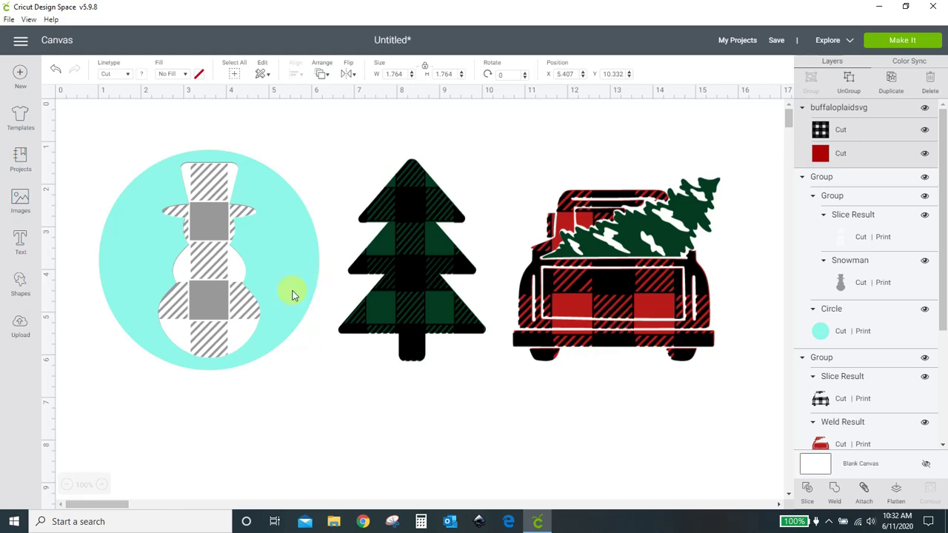
# Delete the snowman-in-circle and plaid Christmas tree designs, and hide the truck group
pyautogui.click(288, 264)
pyautogui.click(89, 140)
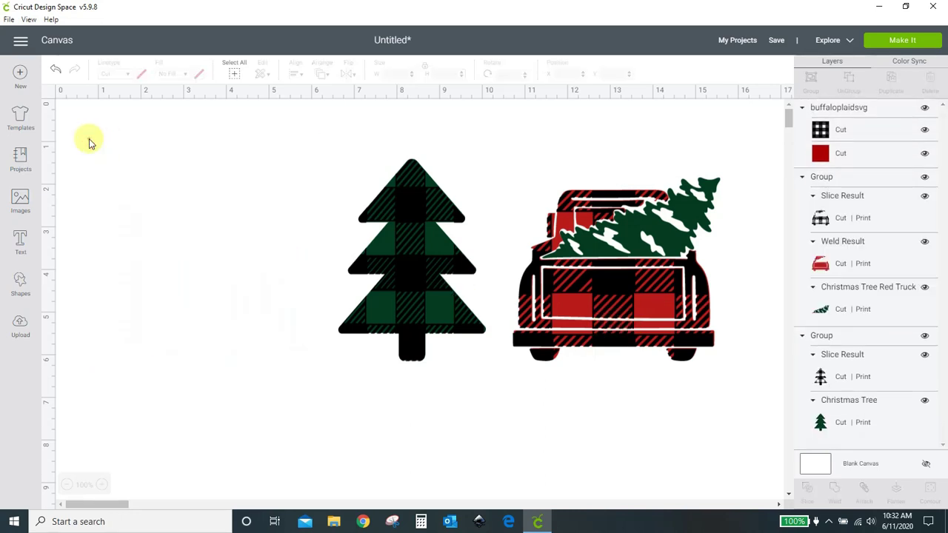
pyautogui.click(385, 289)
pyautogui.click(328, 150)
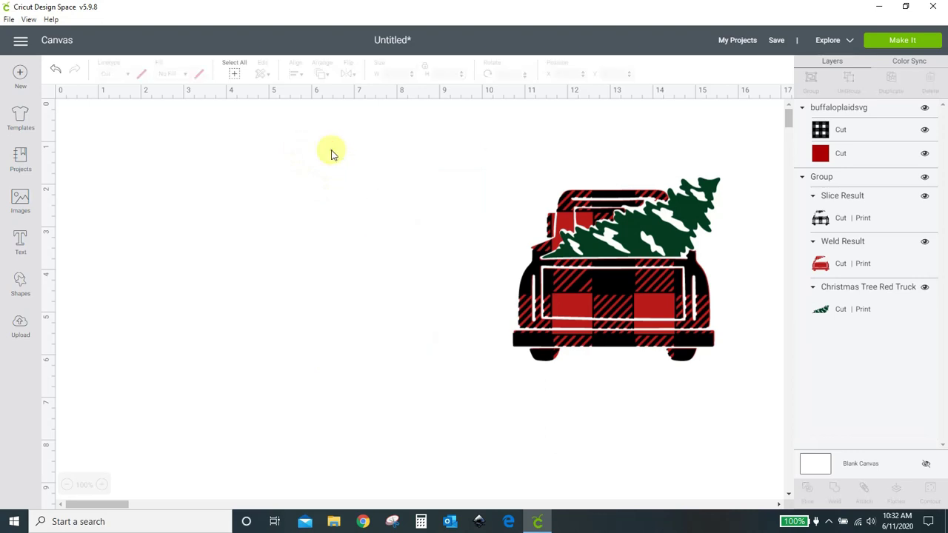
pyautogui.click(924, 177)
# Move the buffalo plaid square up the canvas and enlarge it to about 8.834 inches
pyautogui.scroll(-5, 618, 323)
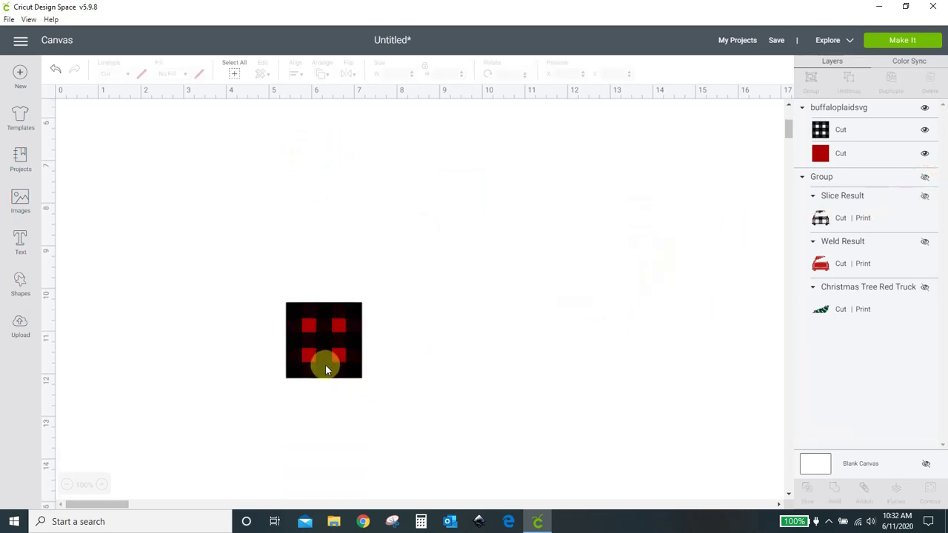
pyautogui.moveTo(328, 366); pyautogui.dragTo(377, 200)
pyautogui.moveTo(415, 262); pyautogui.dragTo(719, 390)
pyautogui.moveTo(657, 386); pyautogui.dragTo(588, 319)
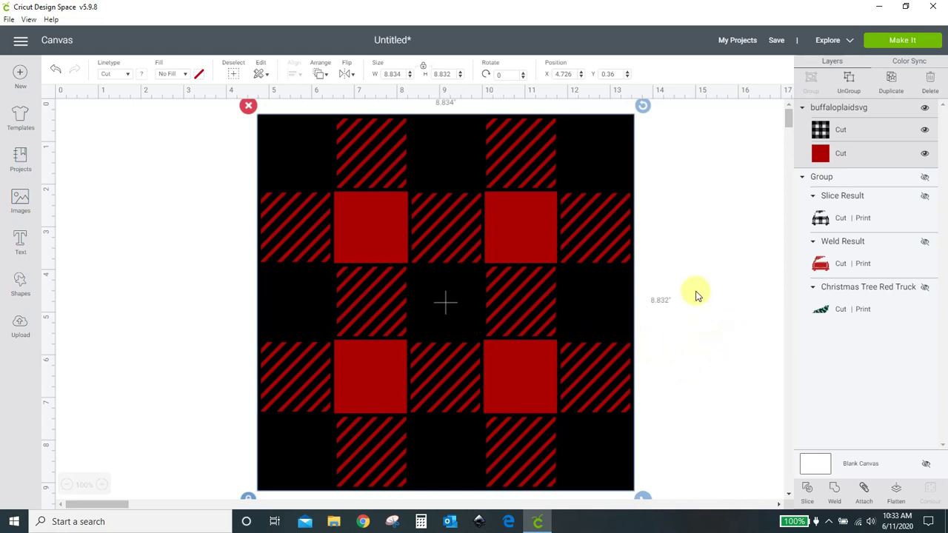
# Ungroup the buffalo plaid and slide its black and red layers apart
pyautogui.moveTo(601, 285)
pyautogui.mouseDown()
pyautogui.moveTo(486, 292)
pyautogui.moveTo(595, 294)
pyautogui.mouseUp()
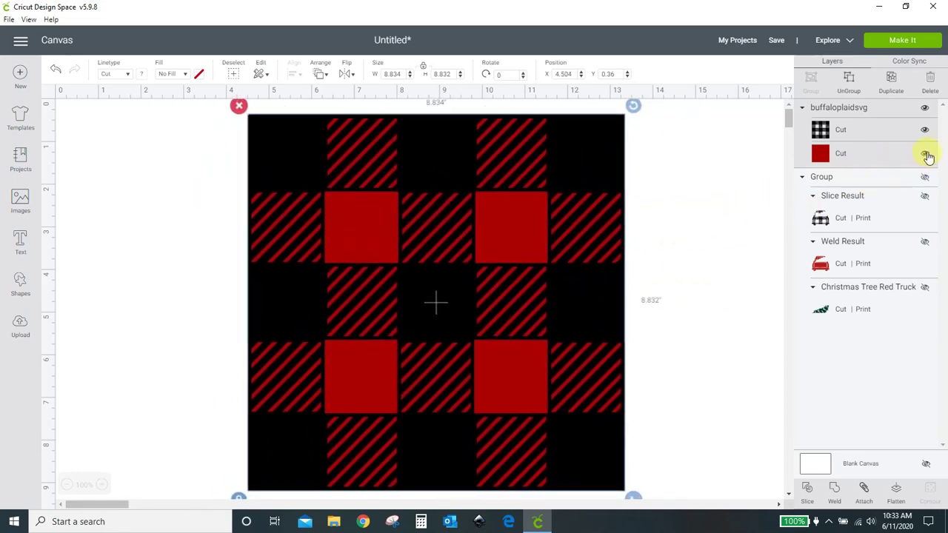
pyautogui.click(848, 82)
pyautogui.moveTo(607, 296); pyautogui.dragTo(437, 286)
pyautogui.moveTo(585, 349); pyautogui.dragTo(717, 349)
# Put the black plaid layer back over the red one and hide both layers
pyautogui.moveTo(453, 304); pyautogui.dragTo(726, 310)
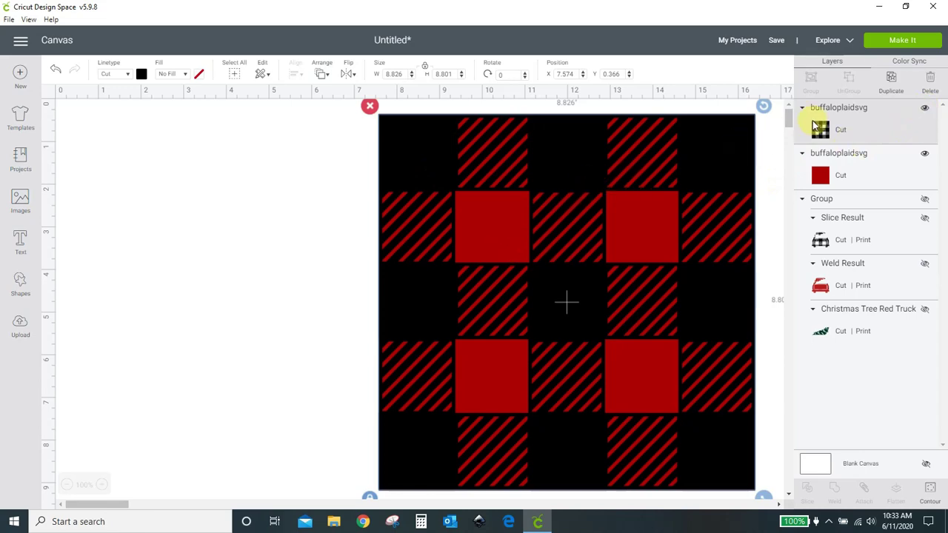
pyautogui.click(925, 155)
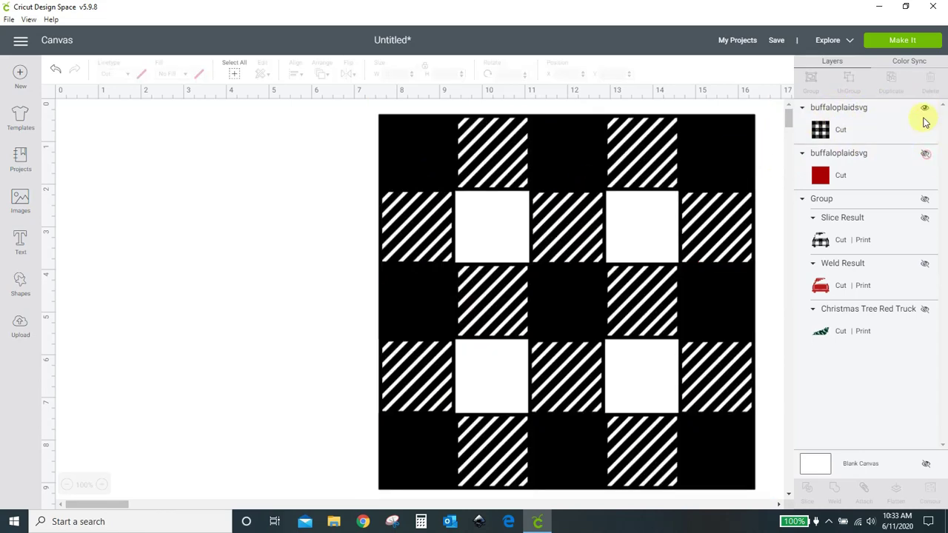
pyautogui.click(926, 109)
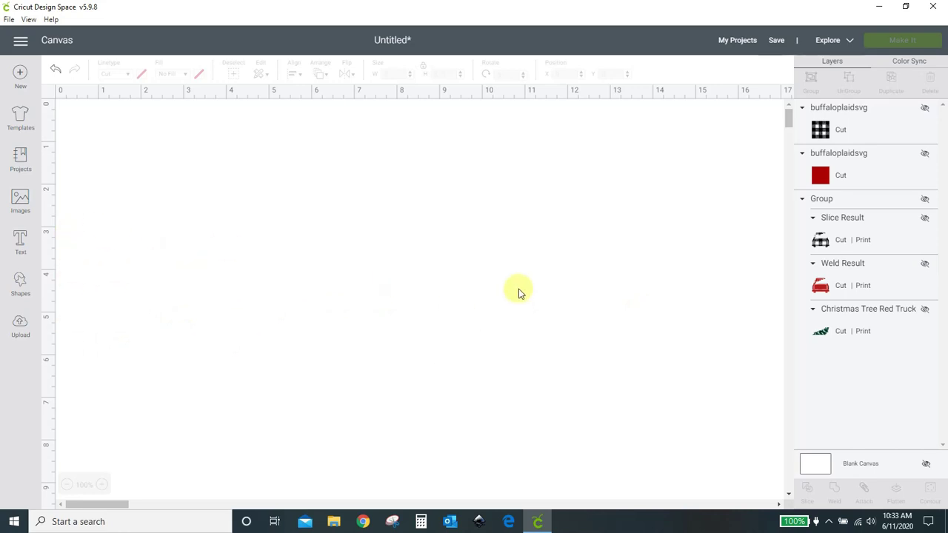
# Search the image library for 'christmas tree' and insert the plain green tree
pyautogui.click(21, 199)
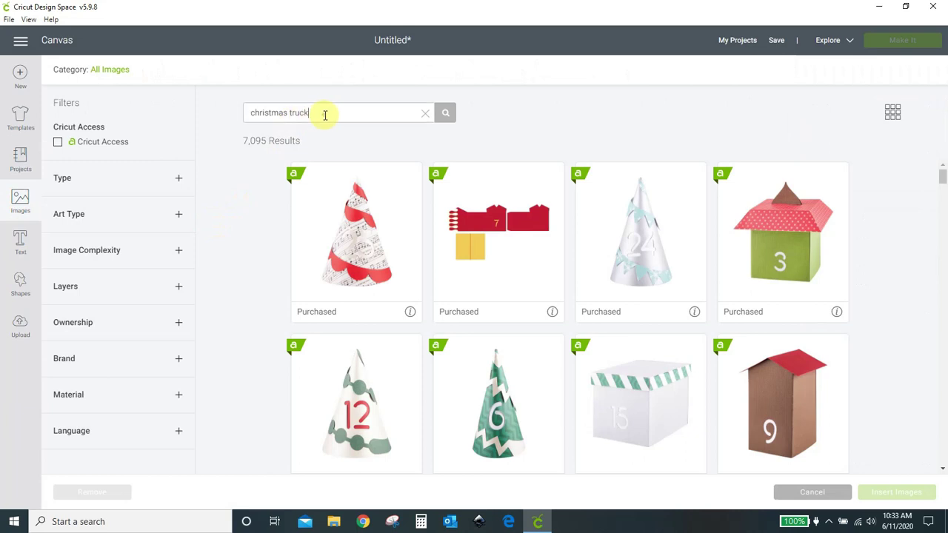
pyautogui.click(324, 114)
pyautogui.press('BackSpace')
pyautogui.press('BackSpace')
pyautogui.press('BackSpace')
pyautogui.press('BackSpace')
pyautogui.write('ree')
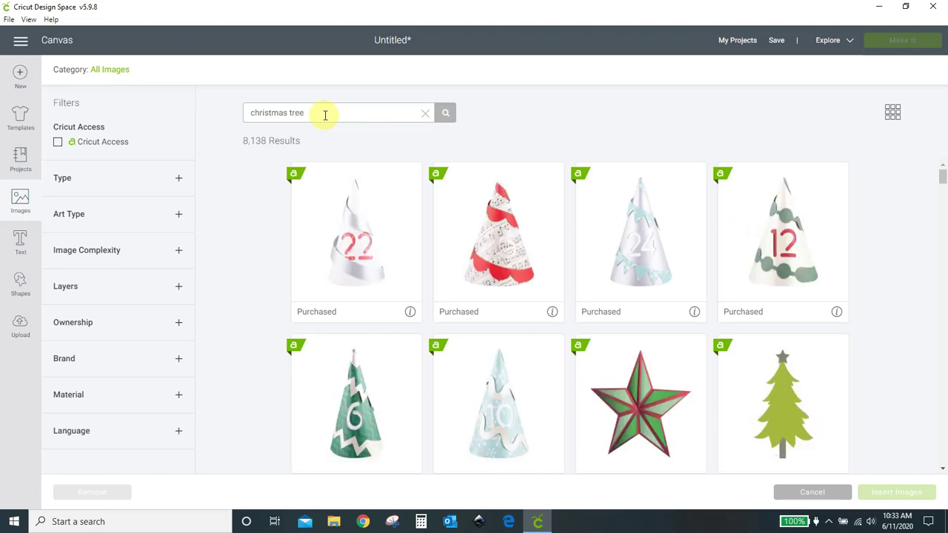
pyautogui.scroll(-9, 454, 310)
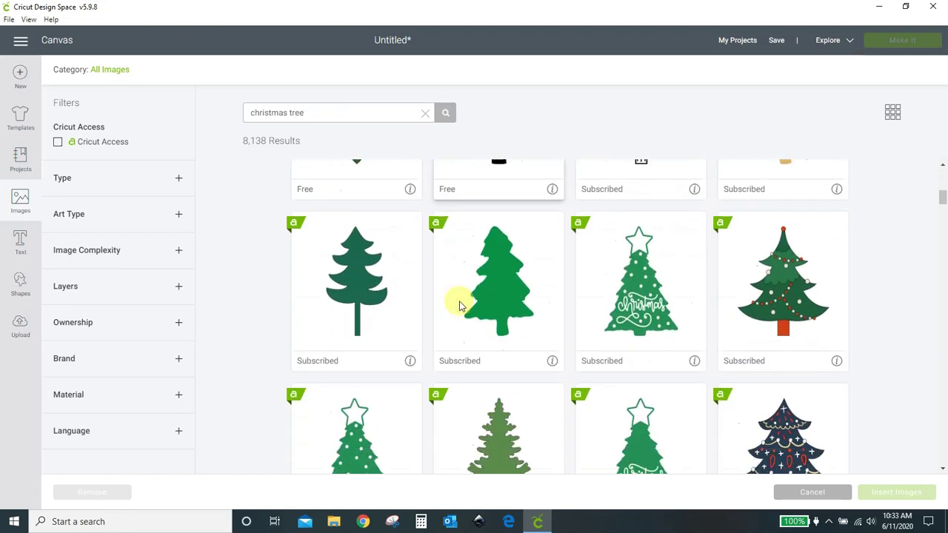
pyautogui.scroll(-10, 459, 306)
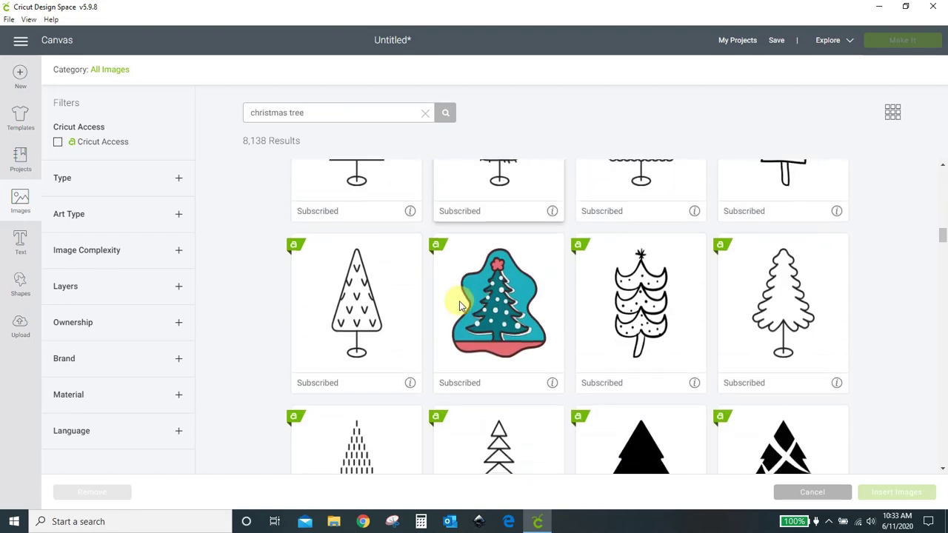
pyautogui.scroll(-6, 459, 305)
pyautogui.click(498, 286)
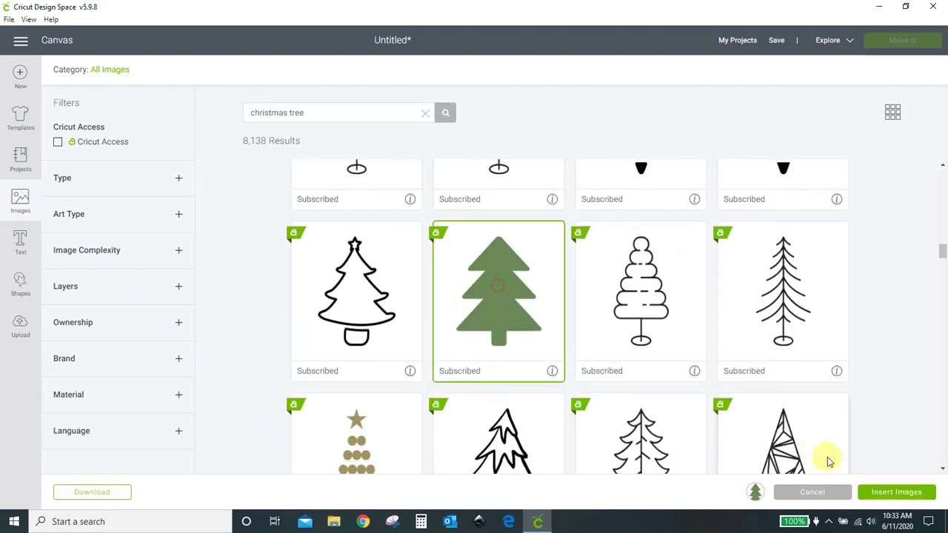
pyautogui.click(895, 491)
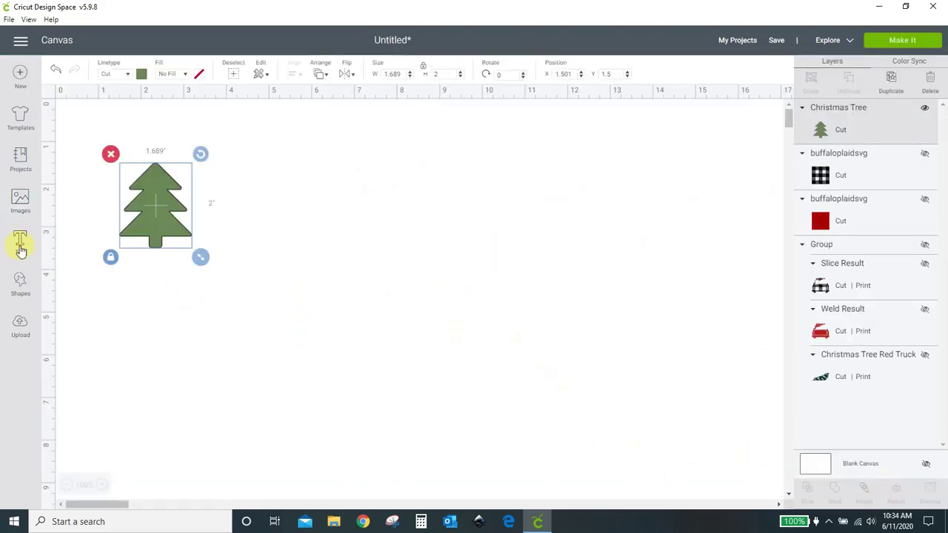
# Search the image library for 'snowman' and select the solid blue snowman
pyautogui.click(20, 200)
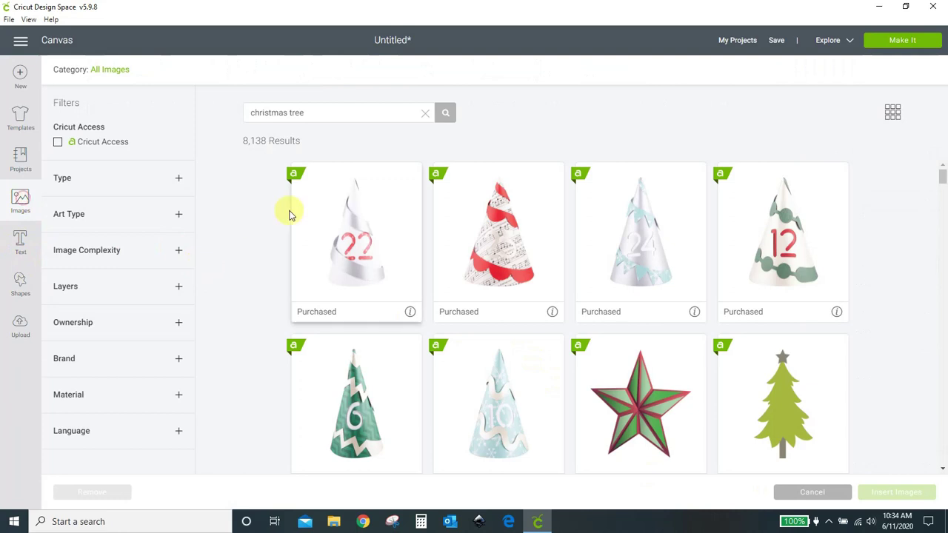
pyautogui.click(341, 115)
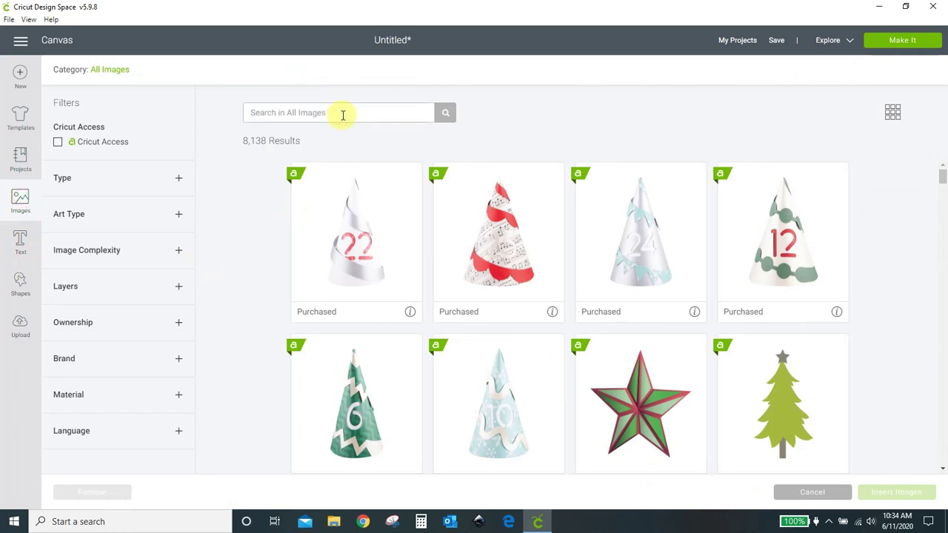
pyautogui.write('snowman')
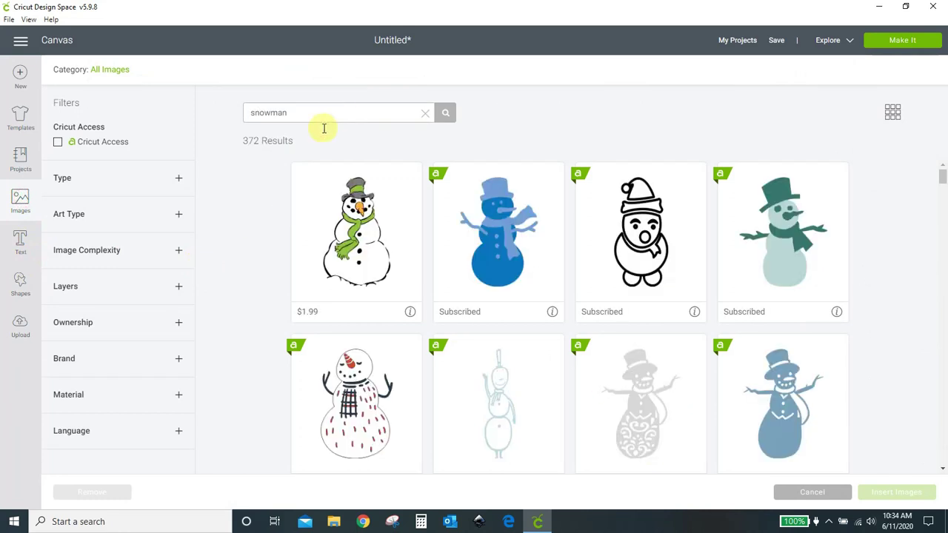
pyautogui.scroll(-5, 394, 278)
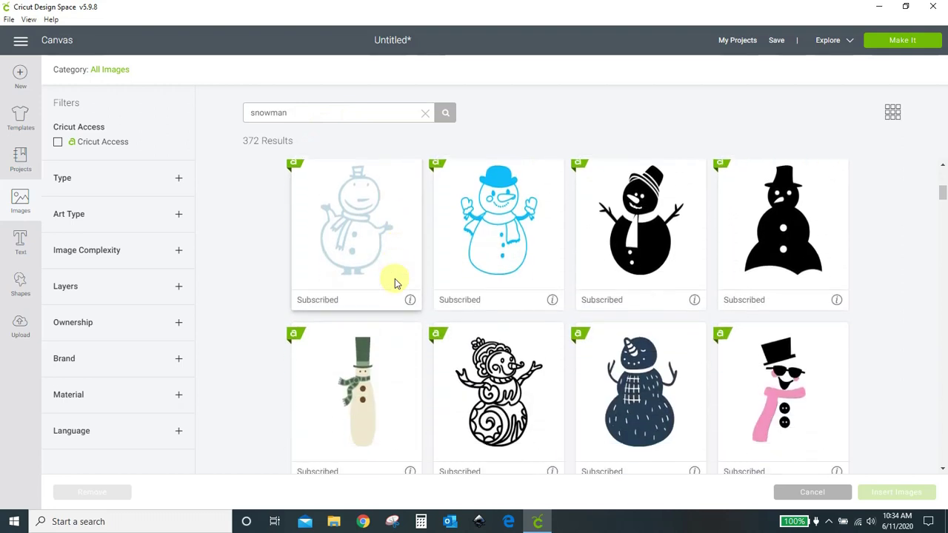
pyautogui.scroll(-6, 394, 278)
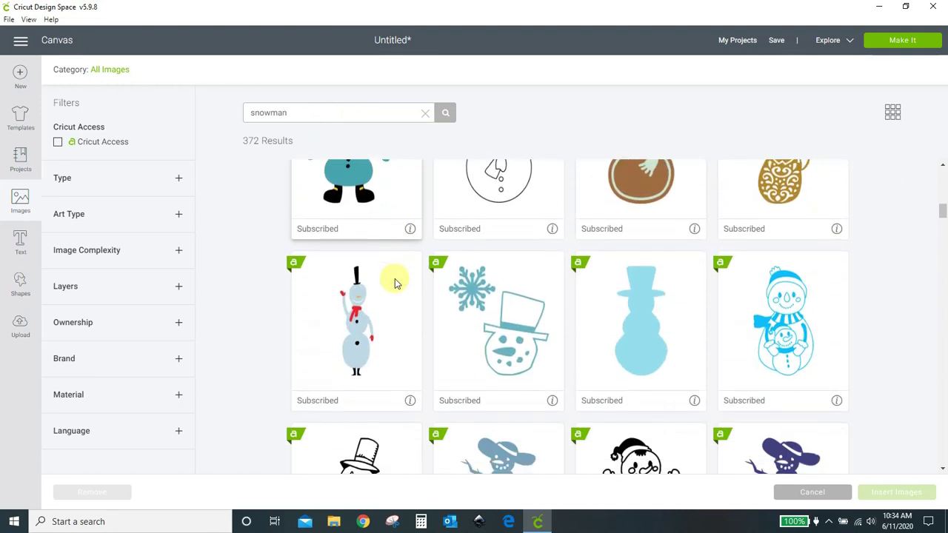
pyautogui.click(596, 342)
# Insert the blue snowman, arrange it beside the tree, and hide the Christmas Tree layer
pyautogui.click(917, 492)
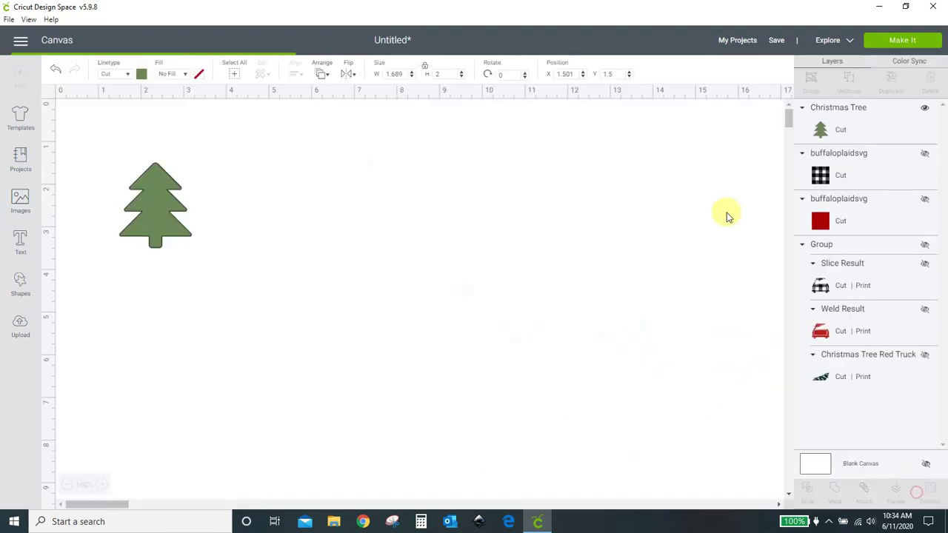
pyautogui.moveTo(184, 311); pyautogui.dragTo(486, 303)
pyautogui.moveTo(182, 235); pyautogui.dragTo(255, 267)
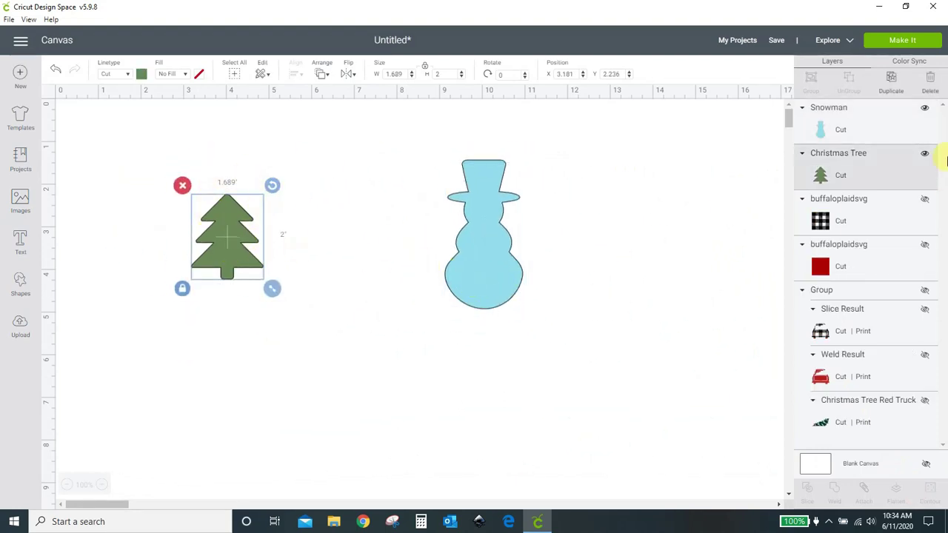
pyautogui.click(924, 152)
pyautogui.moveTo(482, 303); pyautogui.dragTo(592, 469)
# Enlarge the snowman to 3.676 × 7.042 in, add a hidden duplicate, and place it at X 6
pyautogui.moveTo(347, 412); pyautogui.dragTo(325, 376)
pyautogui.moveTo(416, 442); pyautogui.dragTo(430, 459)
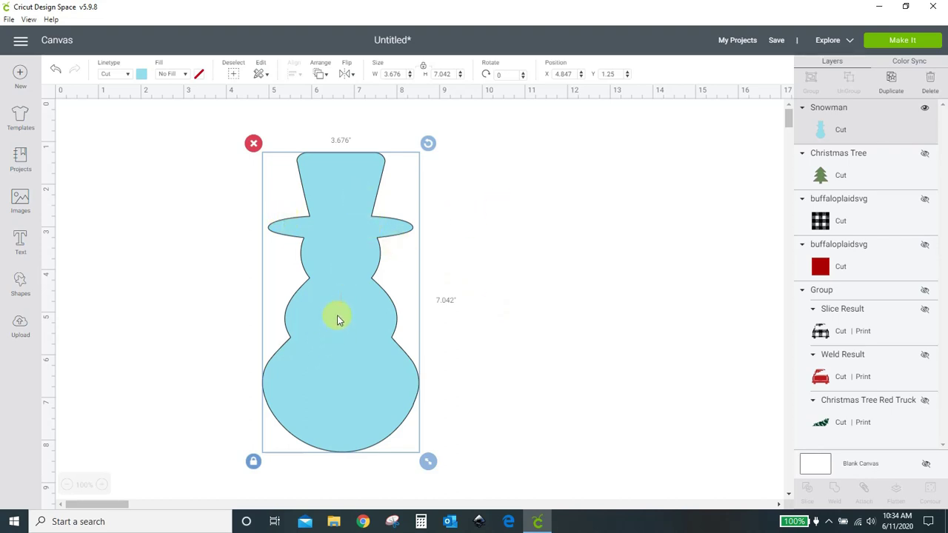
pyautogui.click(891, 91)
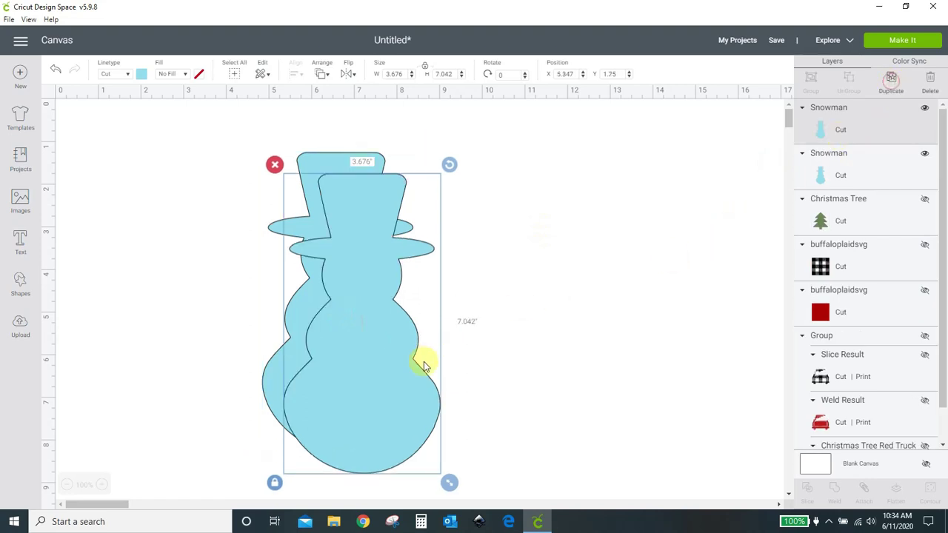
pyautogui.moveTo(396, 394); pyautogui.dragTo(616, 374)
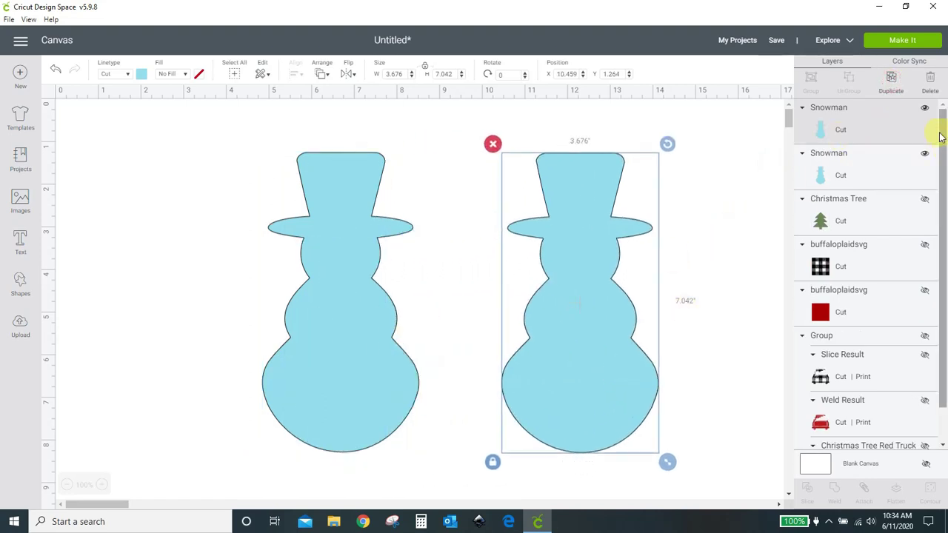
pyautogui.click(924, 108)
pyautogui.moveTo(358, 354); pyautogui.dragTo(408, 355)
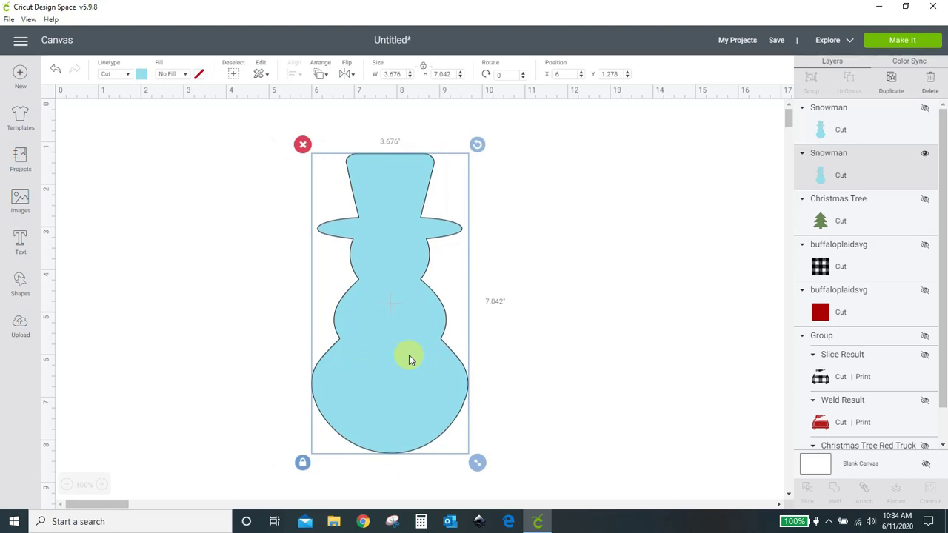
# Unhide the black-and-white buffalo plaid and move it down over the snowman's top
pyautogui.scroll(-7, 555, 349)
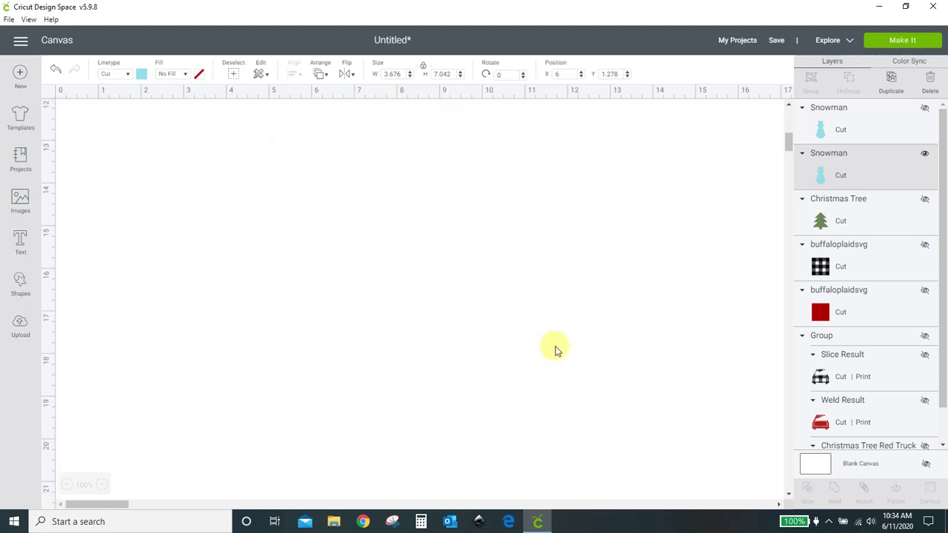
pyautogui.scroll(8, 557, 349)
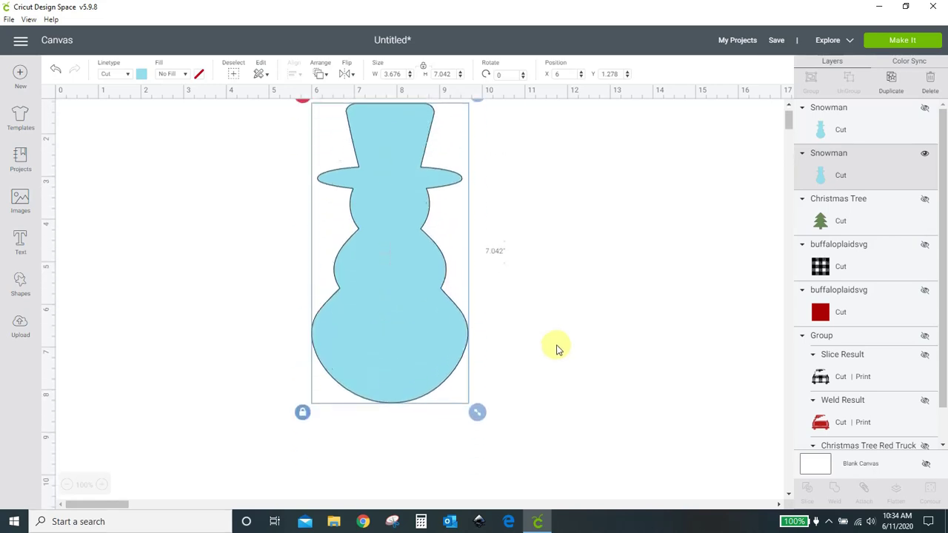
pyautogui.click(925, 248)
pyautogui.moveTo(730, 303); pyautogui.dragTo(655, 306)
pyautogui.scroll(-1, 677, 362)
pyautogui.moveTo(694, 445); pyautogui.dragTo(525, 273)
pyautogui.scroll(1, 701, 338)
pyautogui.moveTo(495, 150); pyautogui.dragTo(467, 179)
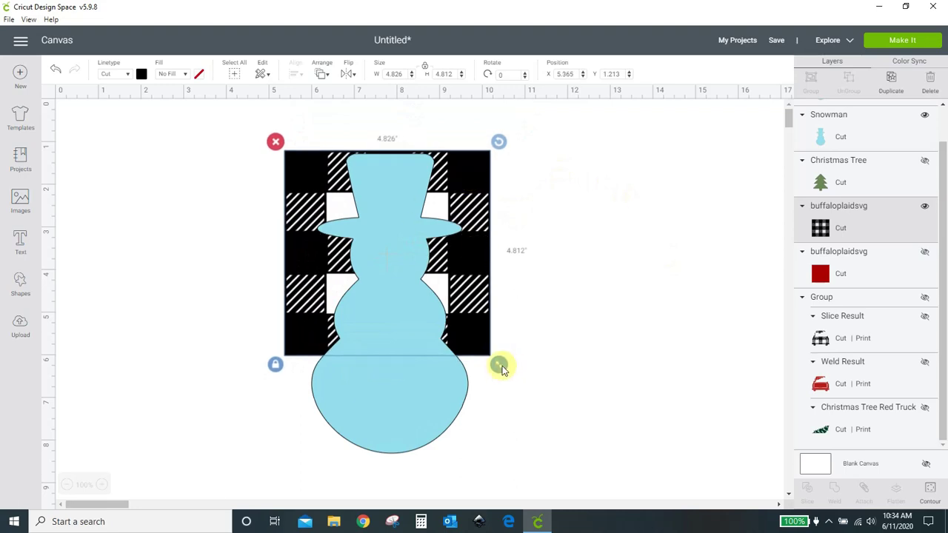
# Enlarge the plaid to about 7.2 inches square so it covers the snowman
pyautogui.moveTo(499, 364); pyautogui.dragTo(598, 497)
pyautogui.moveTo(567, 418); pyautogui.dragTo(529, 425)
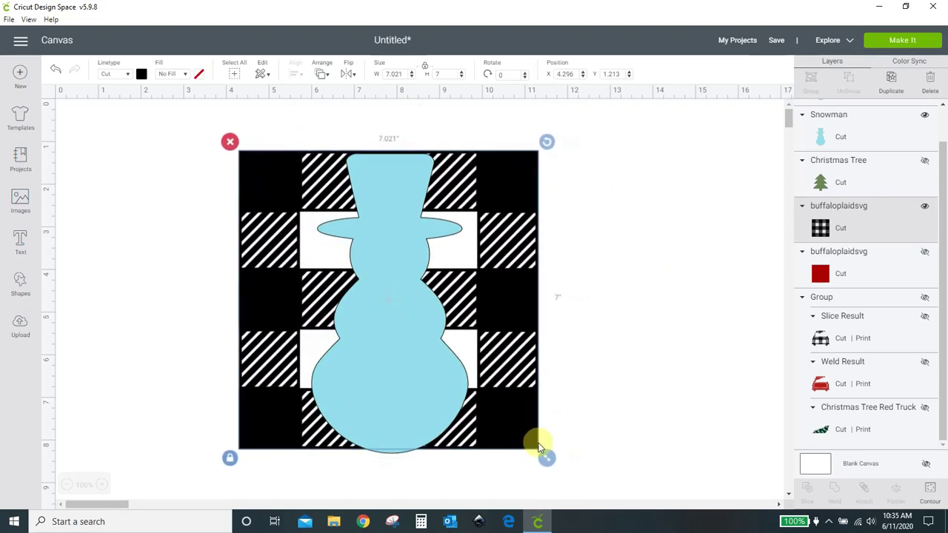
pyautogui.moveTo(555, 459); pyautogui.dragTo(525, 436)
# Center the snowman horizontally on the plaid, then reselect both together
pyautogui.click(634, 408)
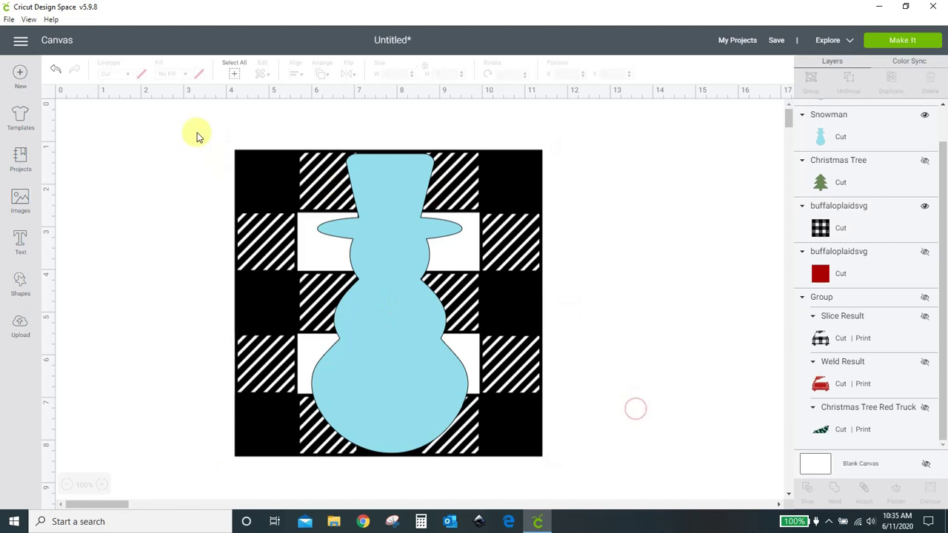
pyautogui.moveTo(196, 128); pyautogui.dragTo(586, 481)
pyautogui.click(289, 77)
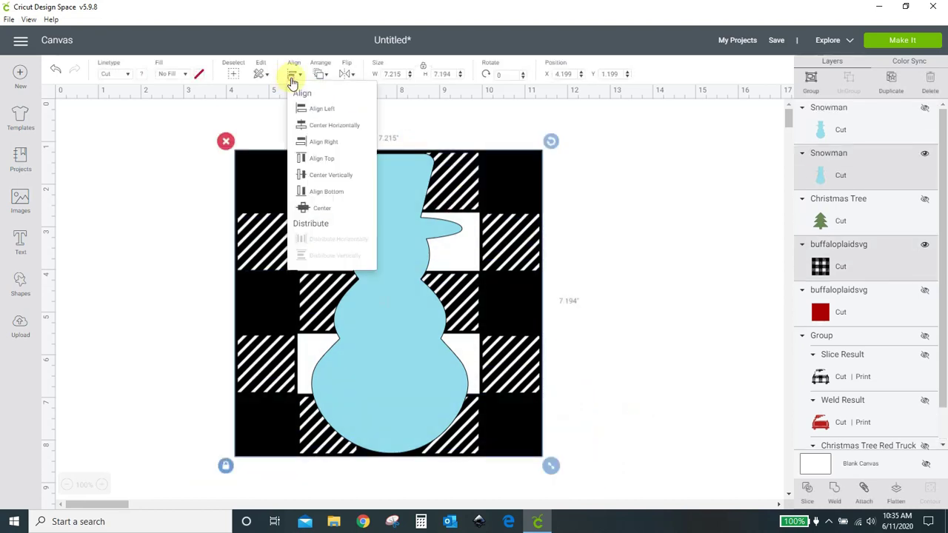
pyautogui.click(301, 123)
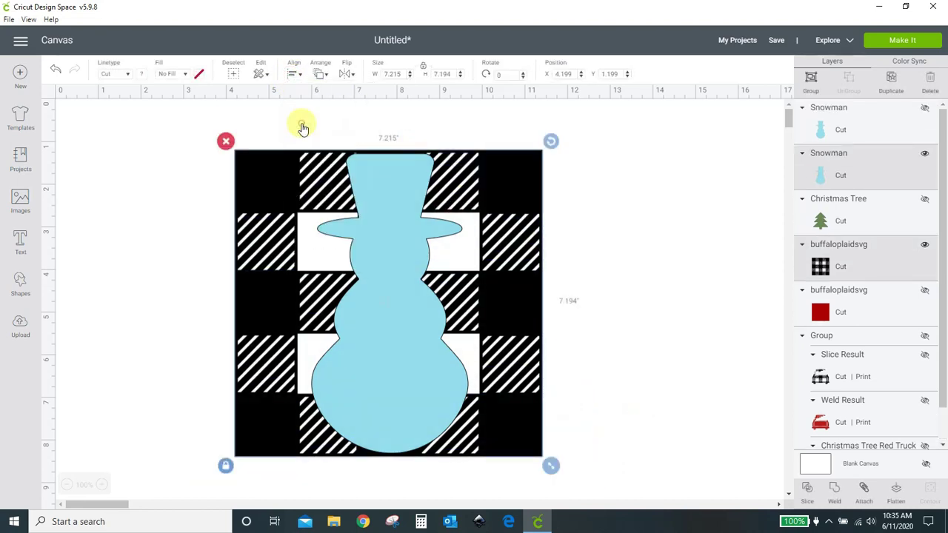
pyautogui.click(648, 299)
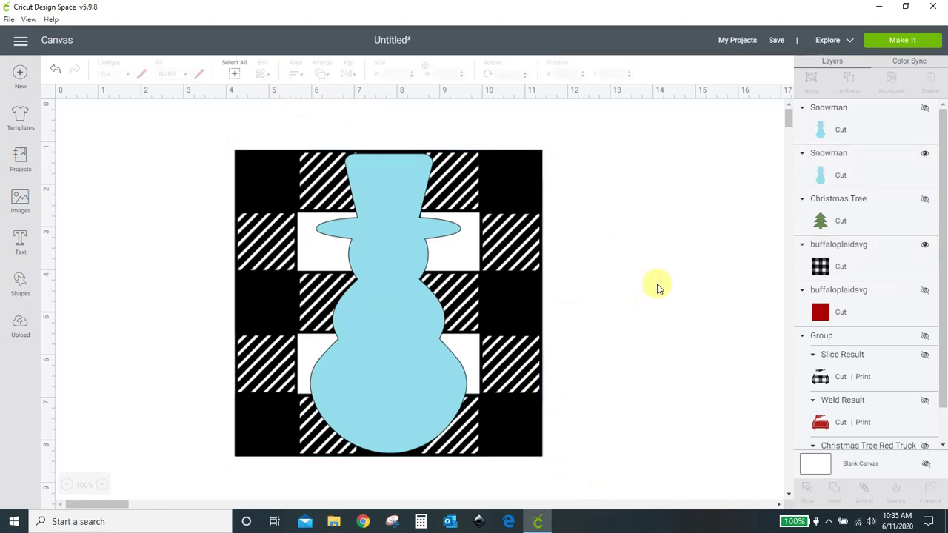
pyautogui.moveTo(193, 117); pyautogui.dragTo(598, 483)
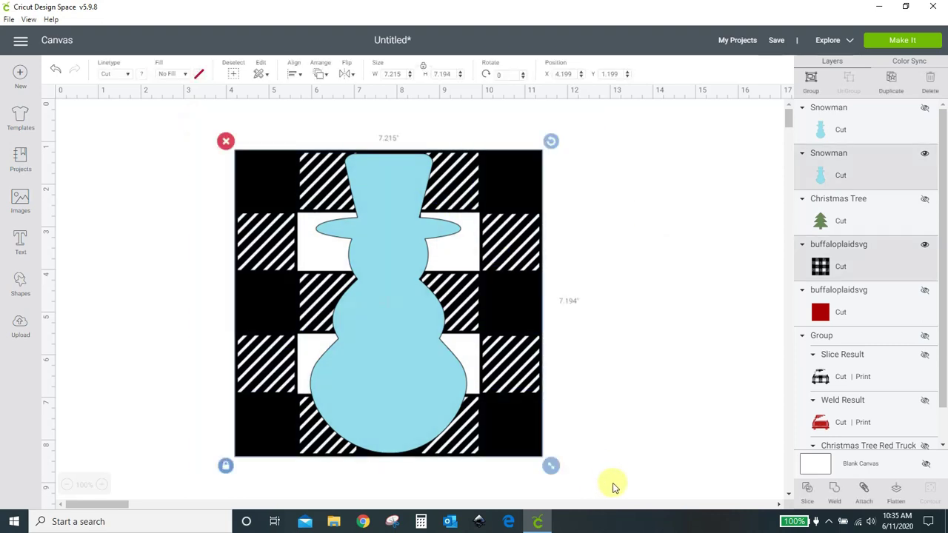
# Slice the snowman with the plaid and delete the unwanted slice pieces
pyautogui.click(807, 490)
pyautogui.moveTo(504, 205); pyautogui.dragTo(715, 251)
pyautogui.click(423, 192)
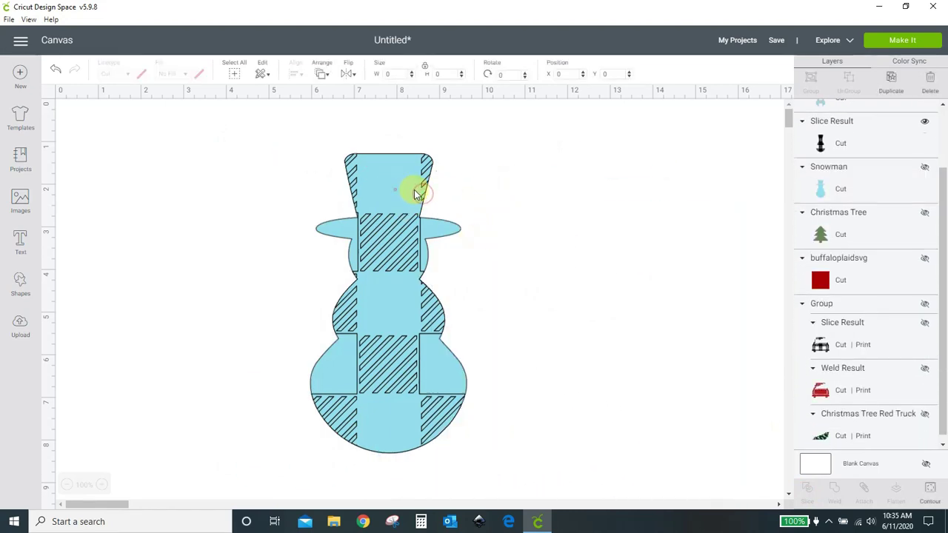
pyautogui.moveTo(408, 190); pyautogui.dragTo(641, 201)
pyautogui.click(552, 153)
pyautogui.moveTo(417, 211); pyautogui.dragTo(571, 198)
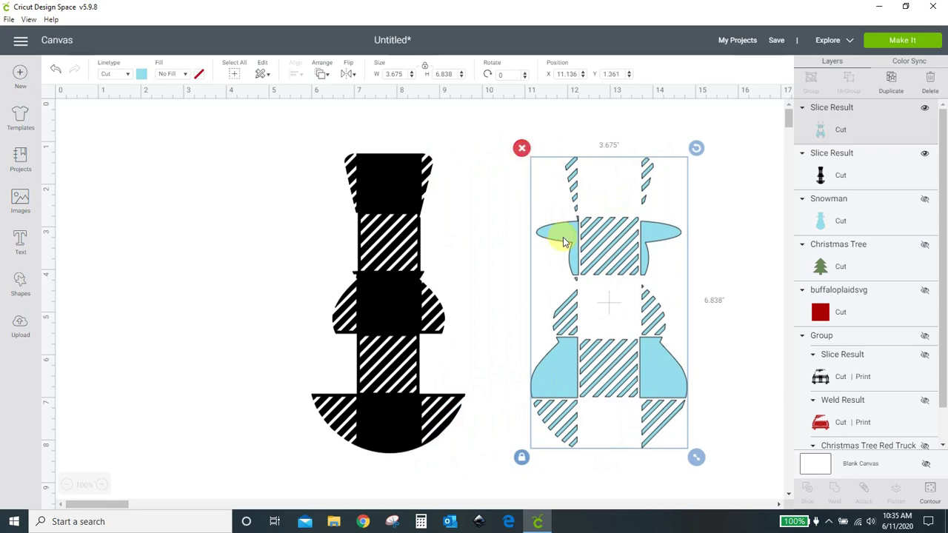
pyautogui.click(411, 179)
pyautogui.click(299, 142)
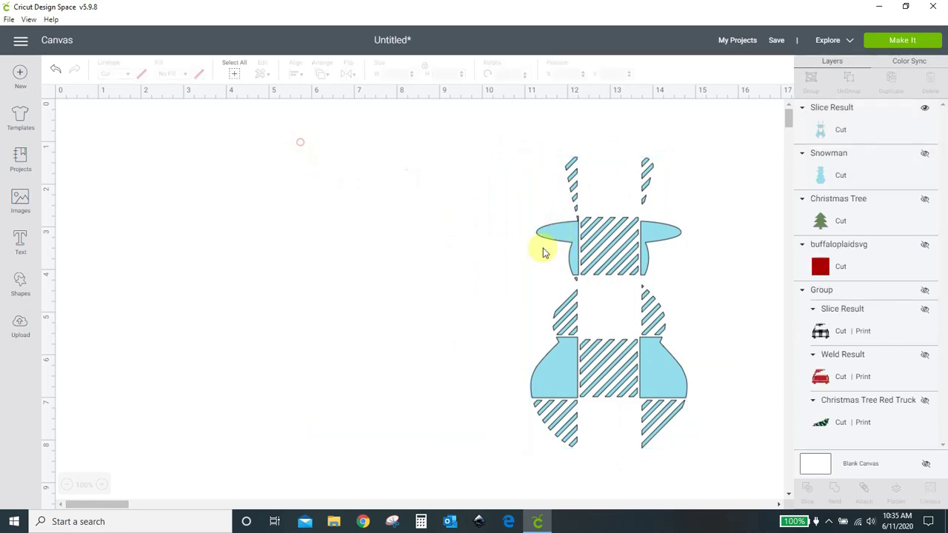
pyautogui.moveTo(661, 241); pyautogui.dragTo(480, 235)
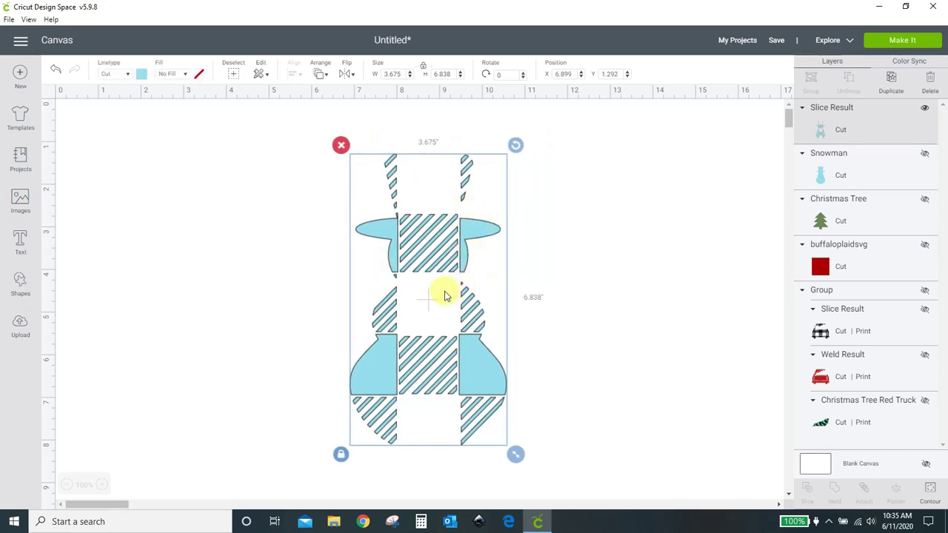
# Unhide the original snowman and color it red, and color the striped piece black
pyautogui.click(924, 154)
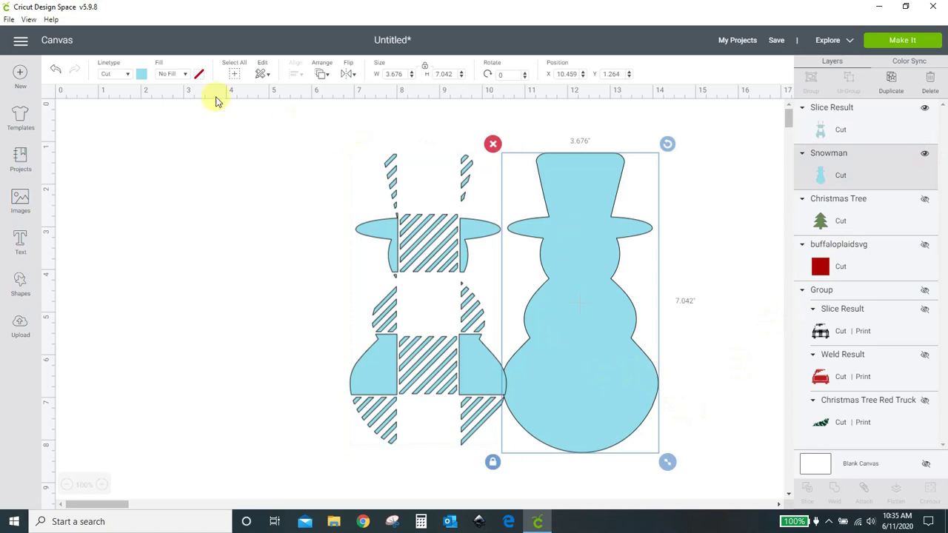
pyautogui.click(140, 74)
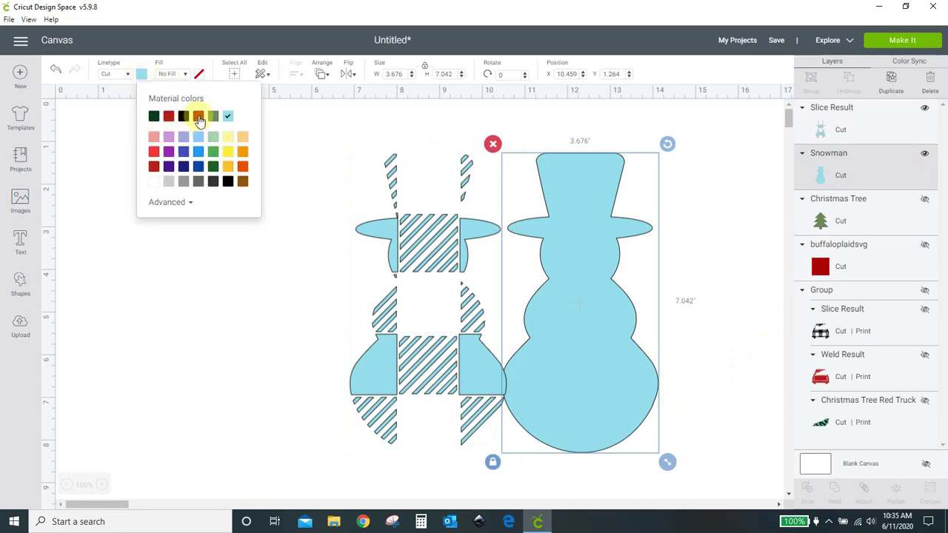
pyautogui.click(476, 231)
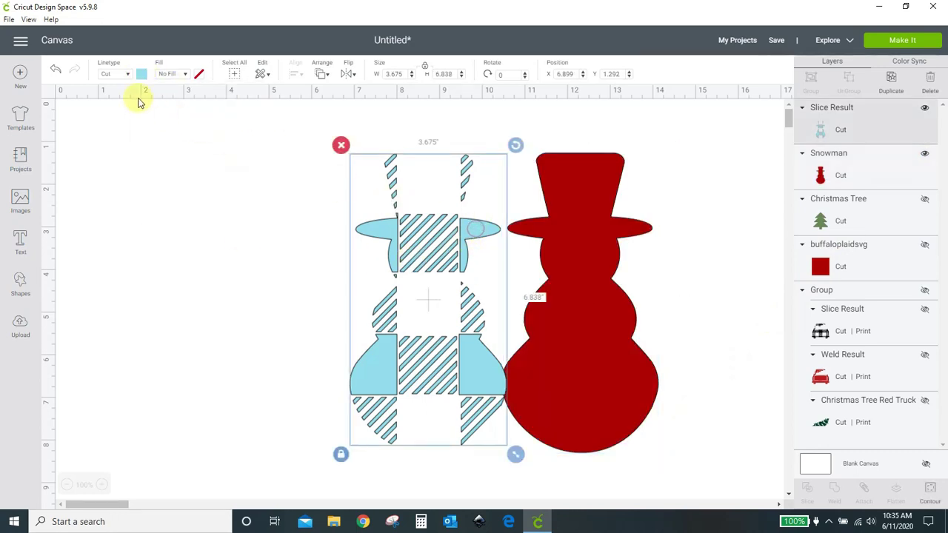
pyautogui.click(142, 74)
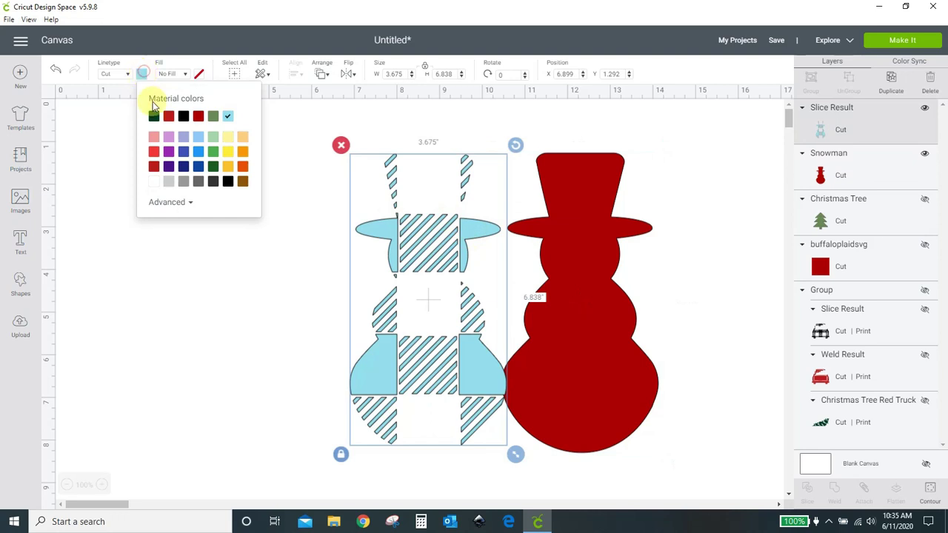
pyautogui.click(226, 185)
pyautogui.click(198, 357)
# Lay the black striped piece over the red snowman and select both together
pyautogui.moveTo(473, 225); pyautogui.dragTo(622, 230)
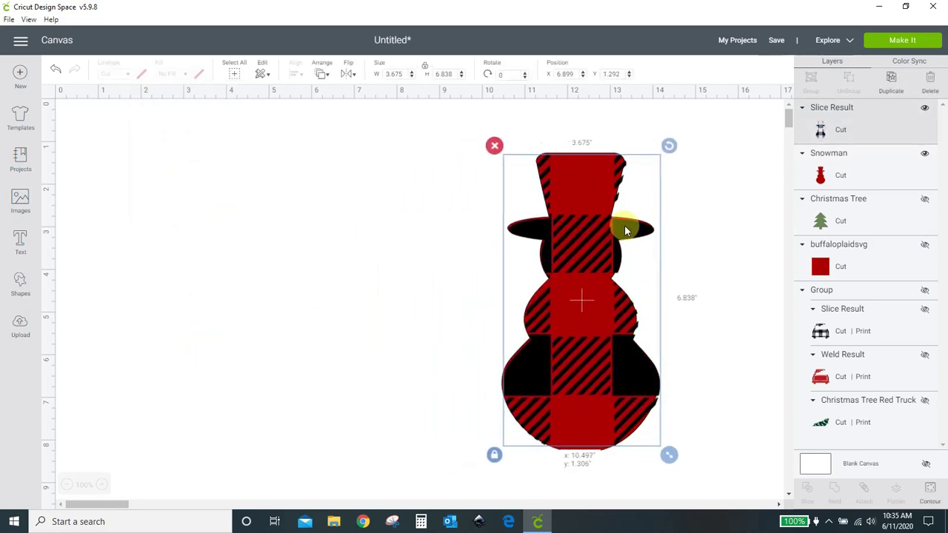
pyautogui.click(698, 239)
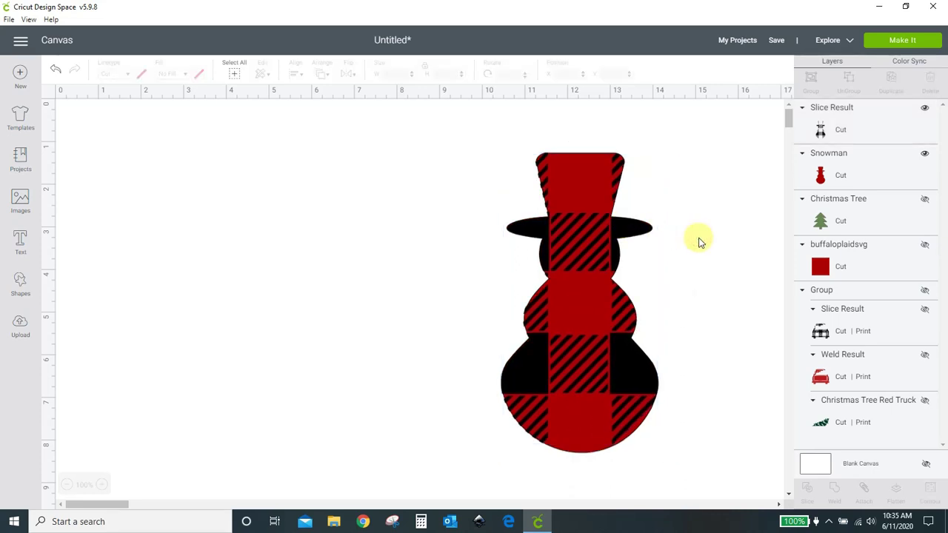
pyautogui.moveTo(476, 123); pyautogui.dragTo(713, 460)
# Color the plaid overlay piece white
pyautogui.click(705, 323)
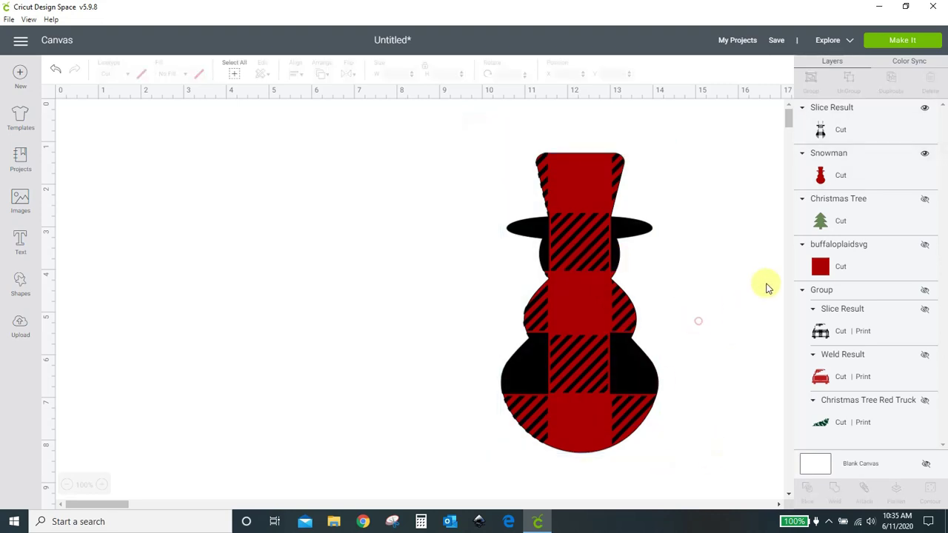
pyautogui.click(641, 228)
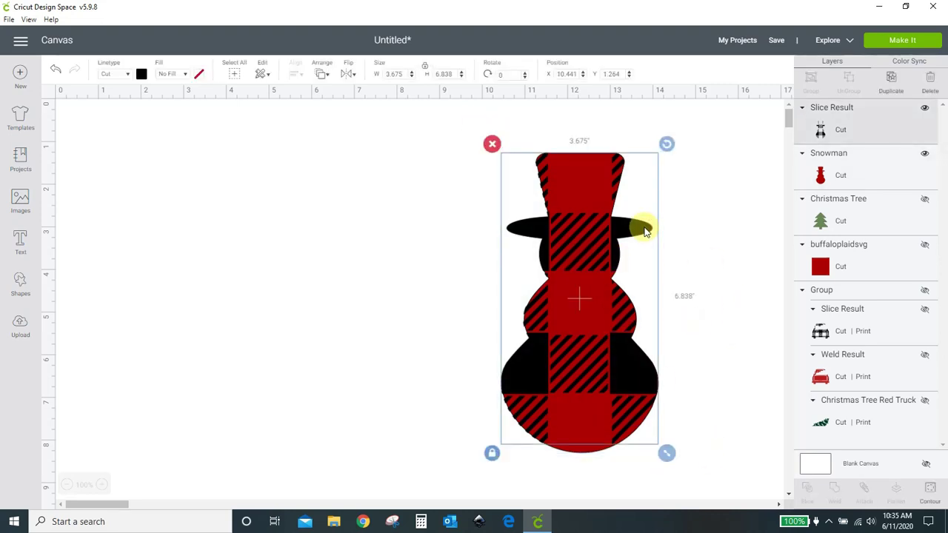
pyautogui.click(142, 77)
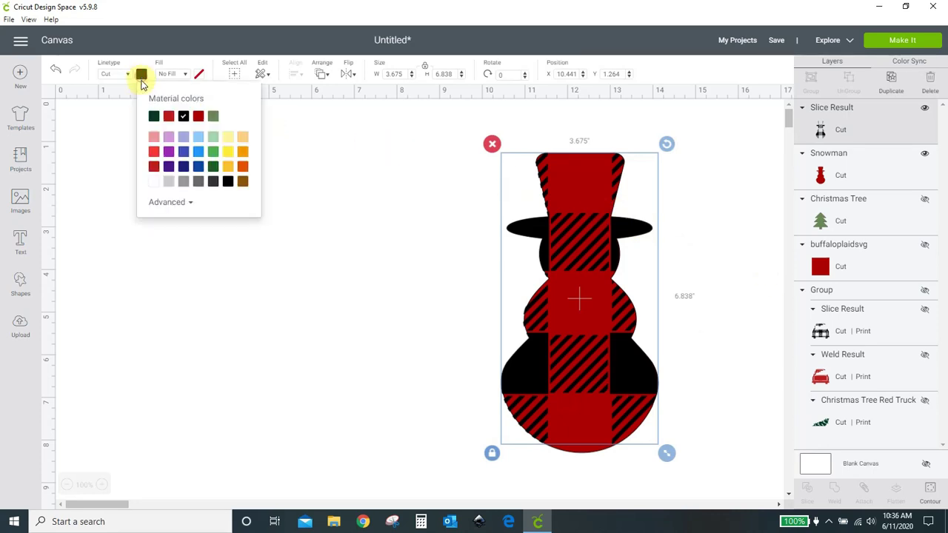
pyautogui.click(154, 181)
pyautogui.click(143, 272)
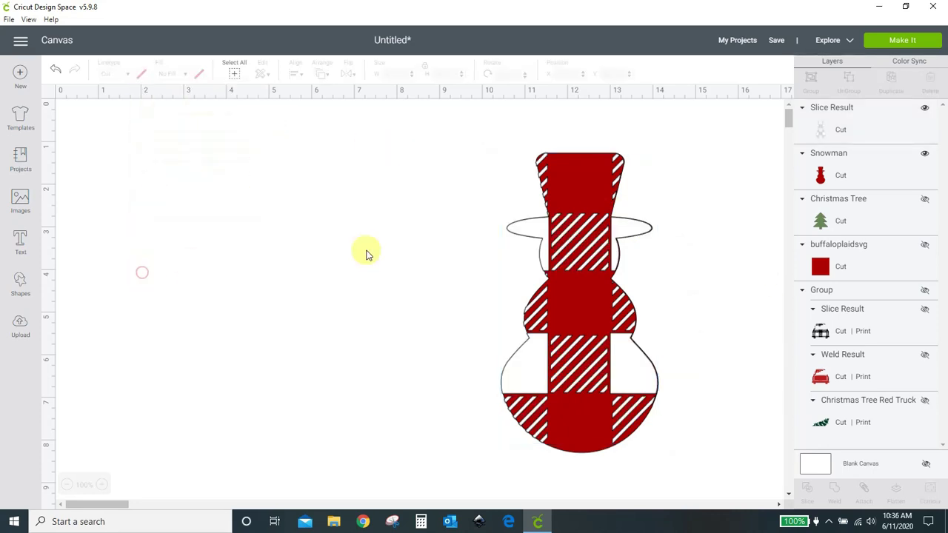
# Turn both the snowman underneath and the plaid overlay grey
pyautogui.click(819, 181)
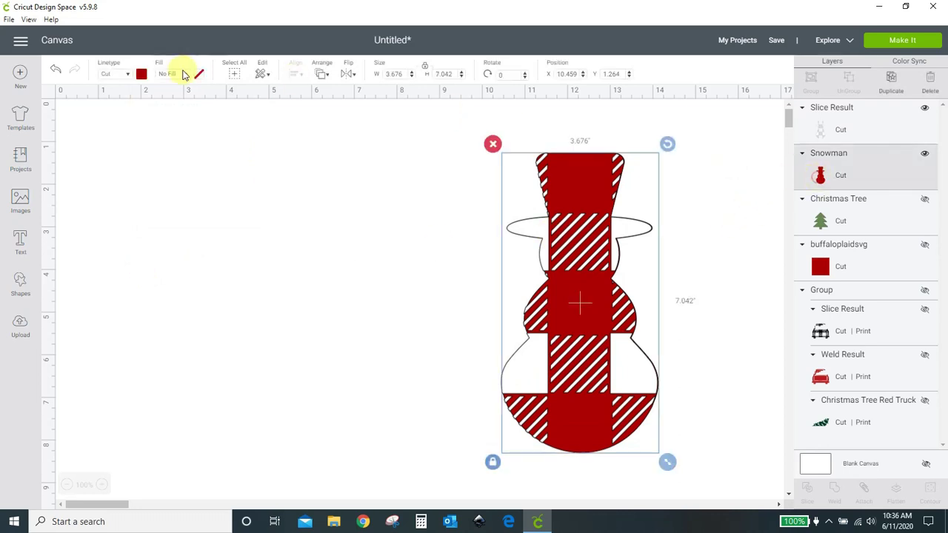
pyautogui.click(143, 77)
pyautogui.click(182, 185)
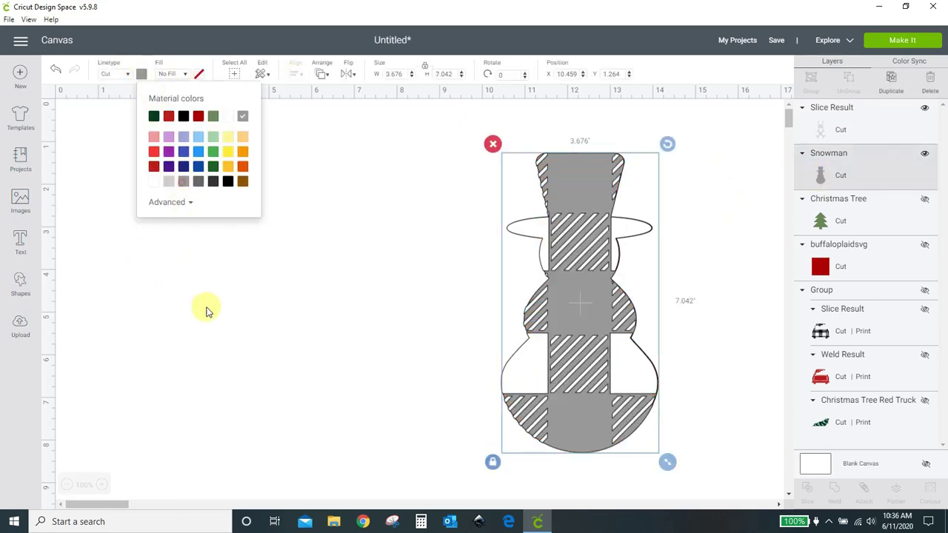
pyautogui.click(207, 313)
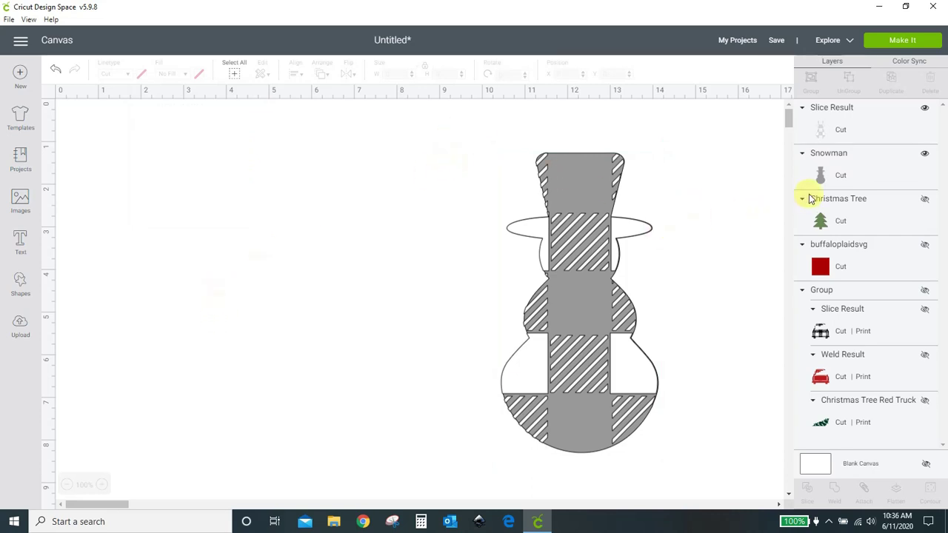
pyautogui.click(803, 124)
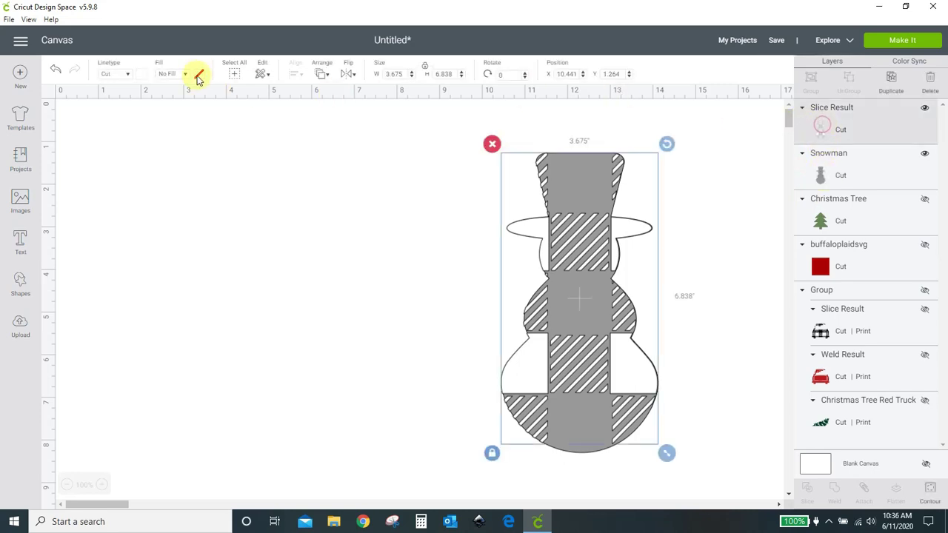
pyautogui.click(138, 75)
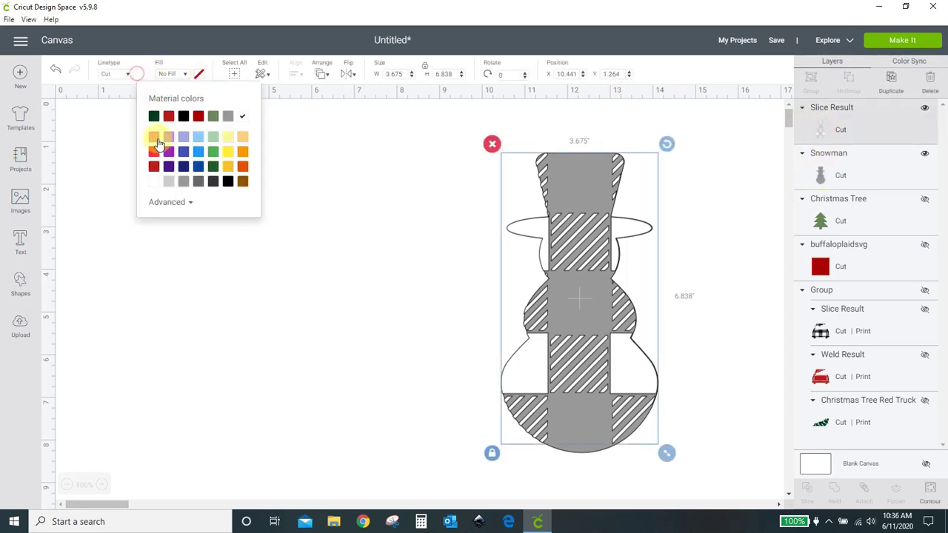
pyautogui.click(185, 184)
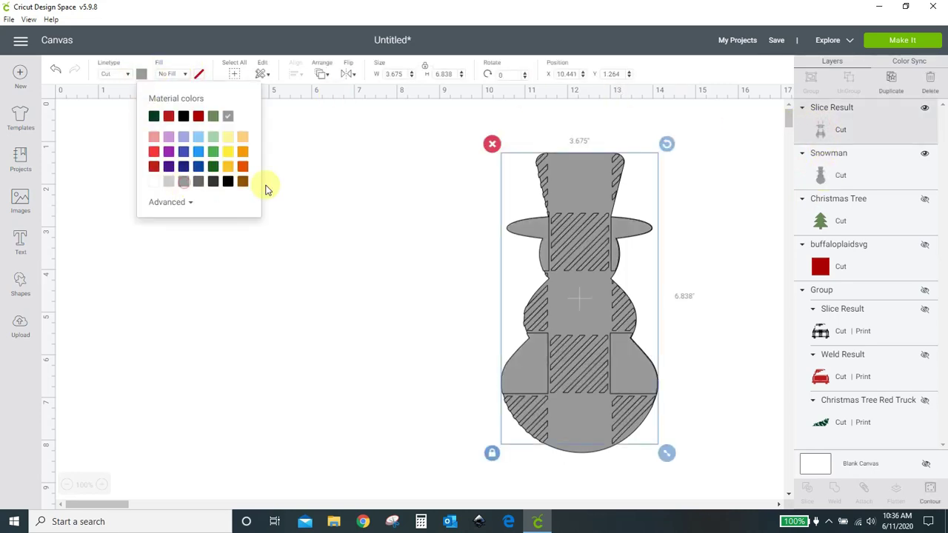
# Make the Snowman layer white and select the whole snowman
pyautogui.click(820, 178)
pyautogui.click(142, 76)
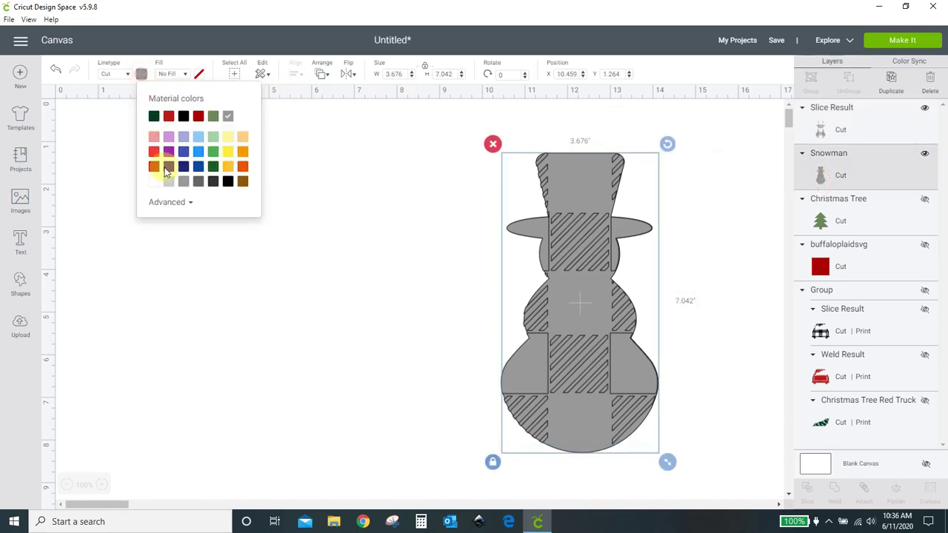
pyautogui.click(156, 185)
pyautogui.click(220, 297)
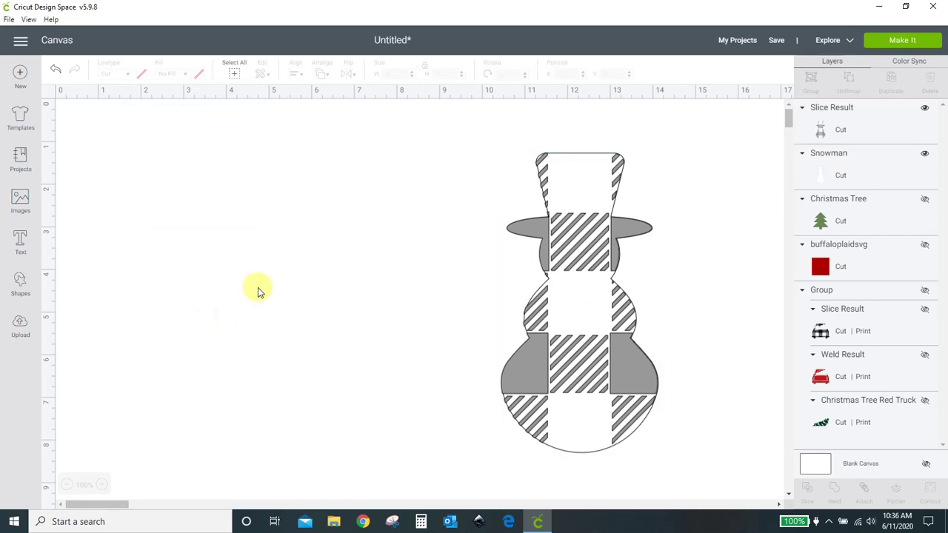
pyautogui.moveTo(476, 134); pyautogui.dragTo(725, 482)
# Delete the snowman, show the Christmas tree, and enlarge it to 4.904 × 5.806 in
pyautogui.click(492, 144)
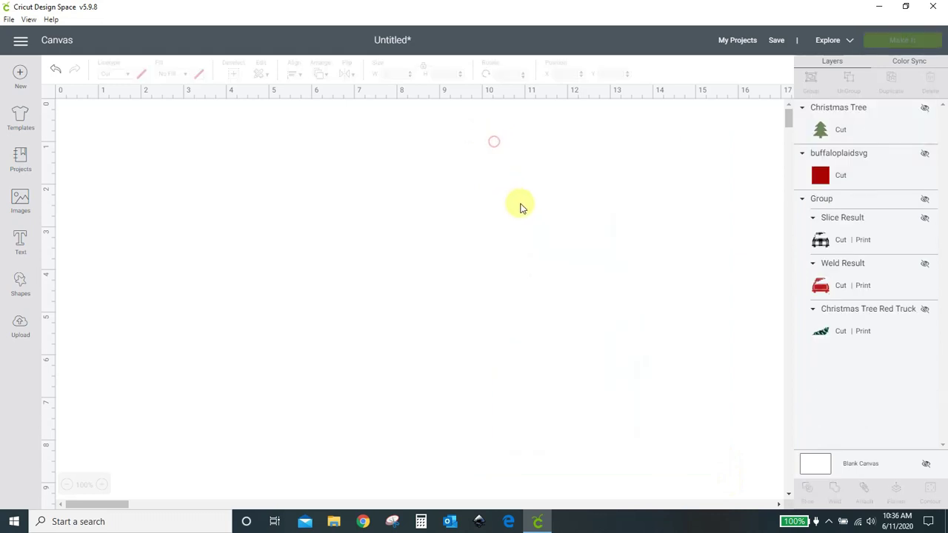
pyautogui.click(924, 108)
pyautogui.moveTo(271, 288); pyautogui.dragTo(494, 448)
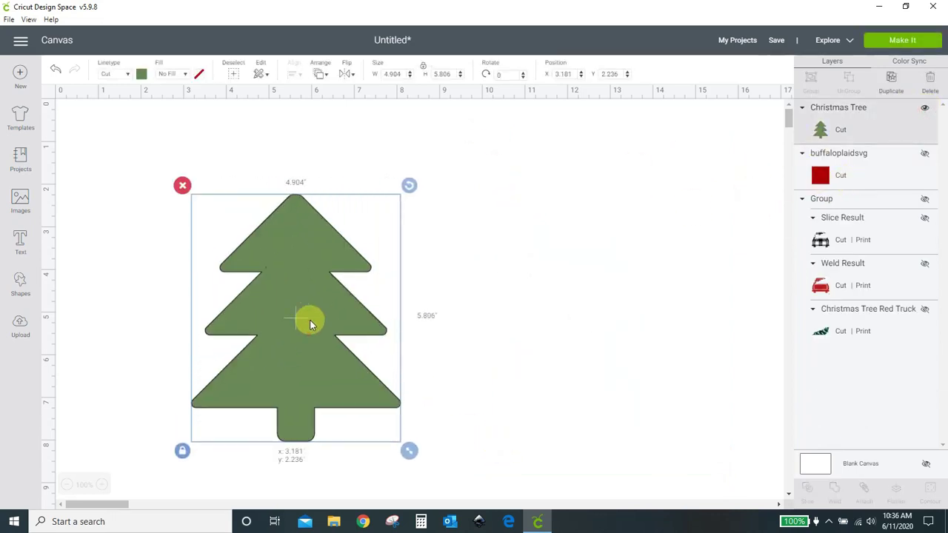
pyautogui.moveTo(309, 339); pyautogui.dragTo(324, 293)
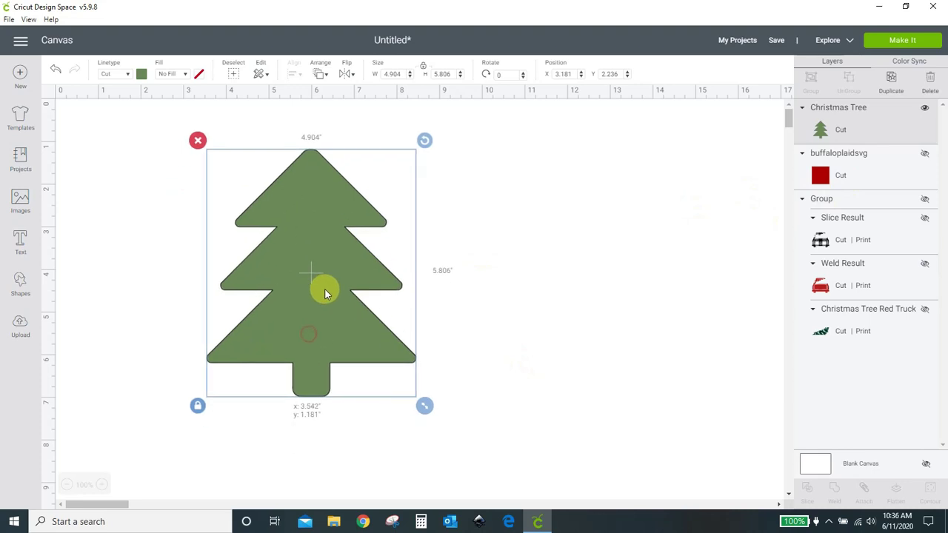
# Duplicate the tree, move the copy to the right, and hide it
pyautogui.click(892, 83)
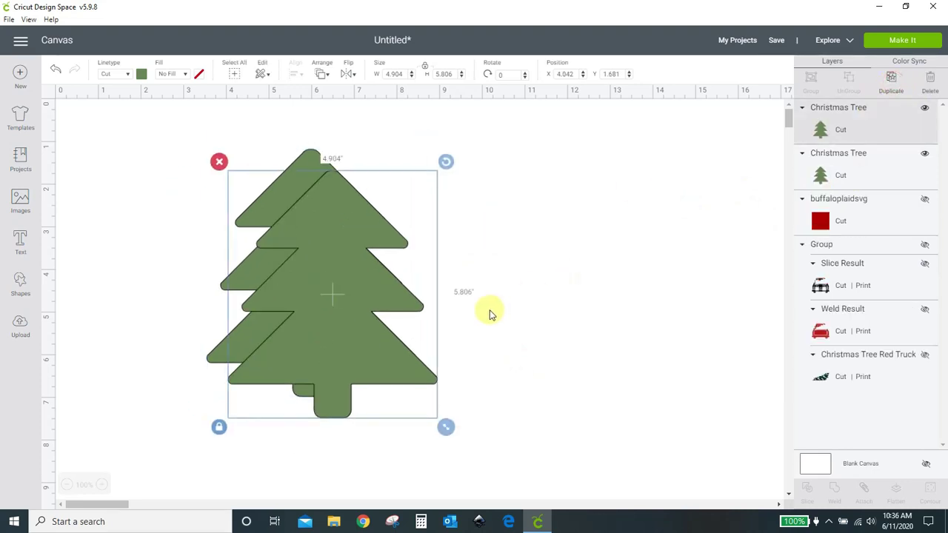
pyautogui.moveTo(340, 349); pyautogui.dragTo(611, 328)
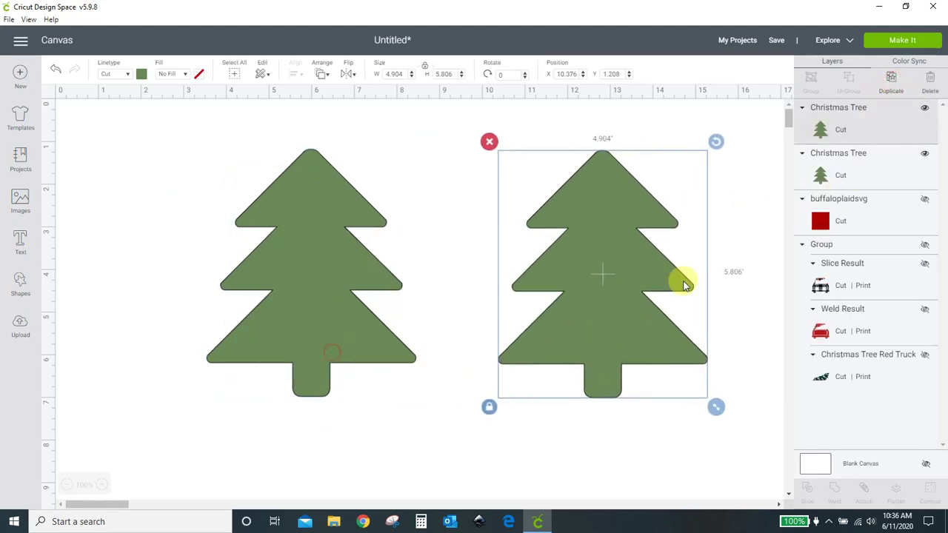
pyautogui.click(924, 109)
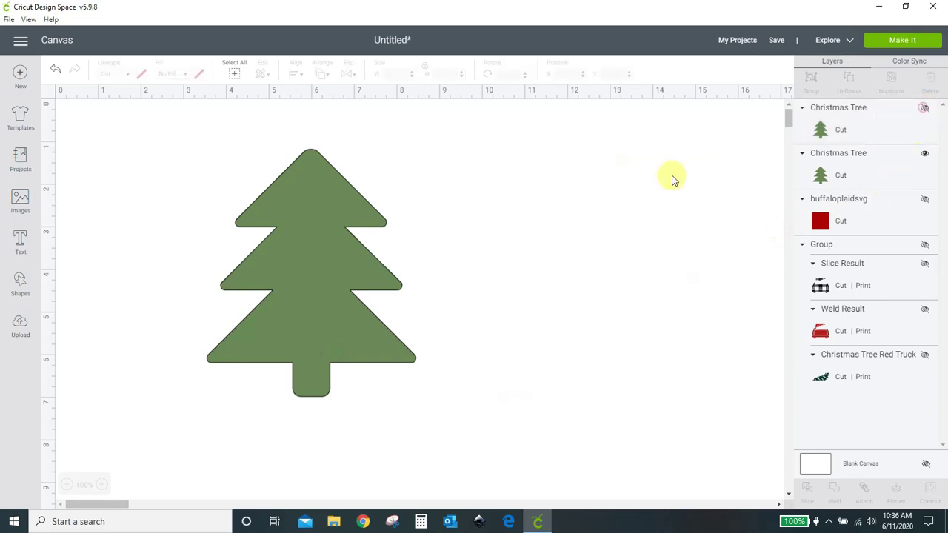
# Insert the uploaded buffalo plaid image and hide its red layer
pyautogui.click(20, 326)
pyautogui.click(108, 364)
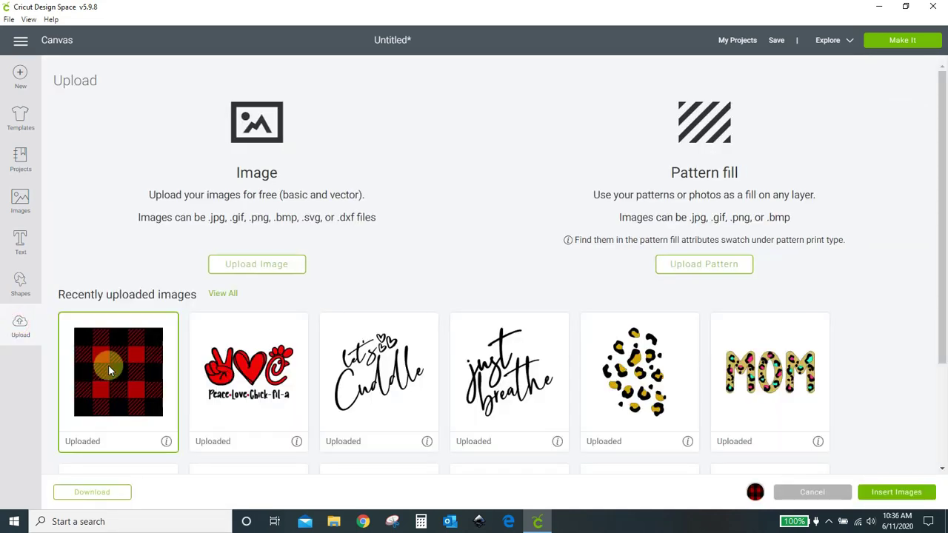
pyautogui.click(905, 494)
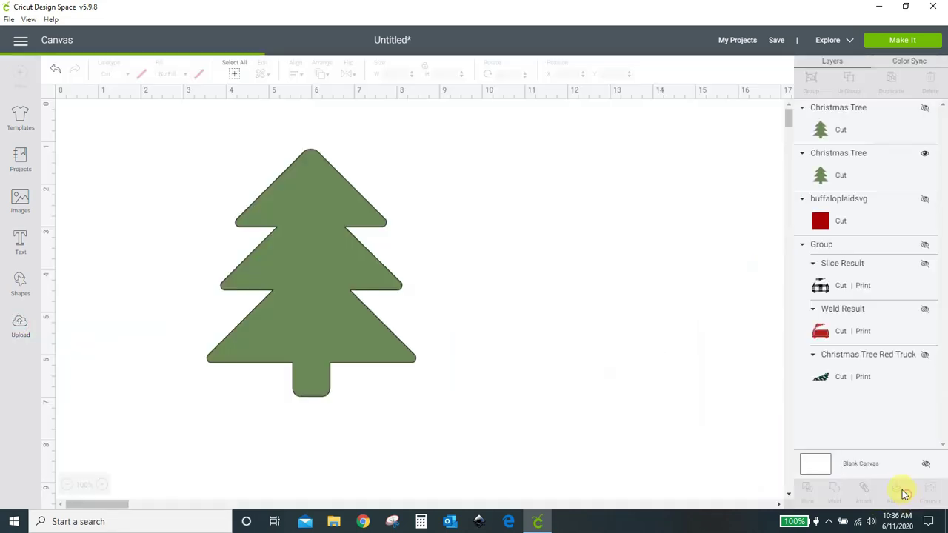
pyautogui.moveTo(169, 292); pyautogui.dragTo(493, 236)
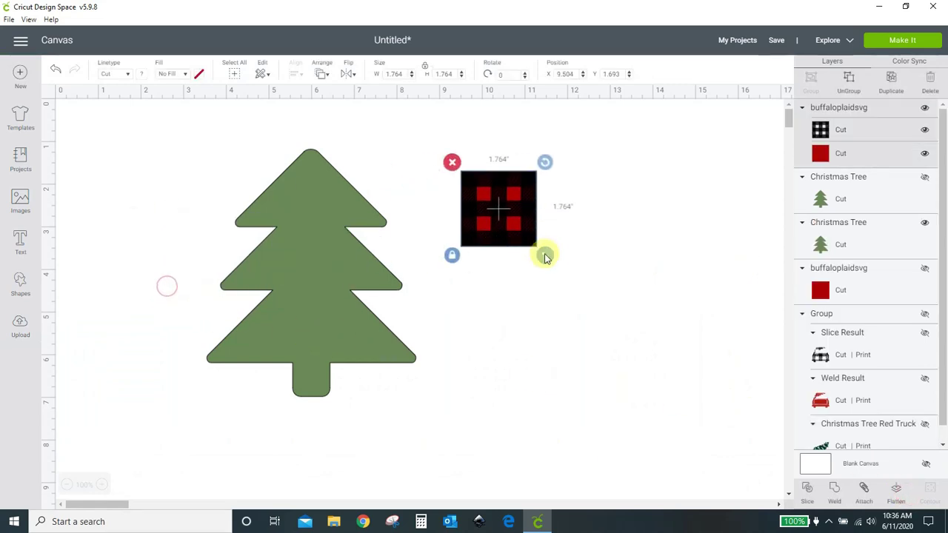
pyautogui.moveTo(545, 256); pyautogui.dragTo(679, 433)
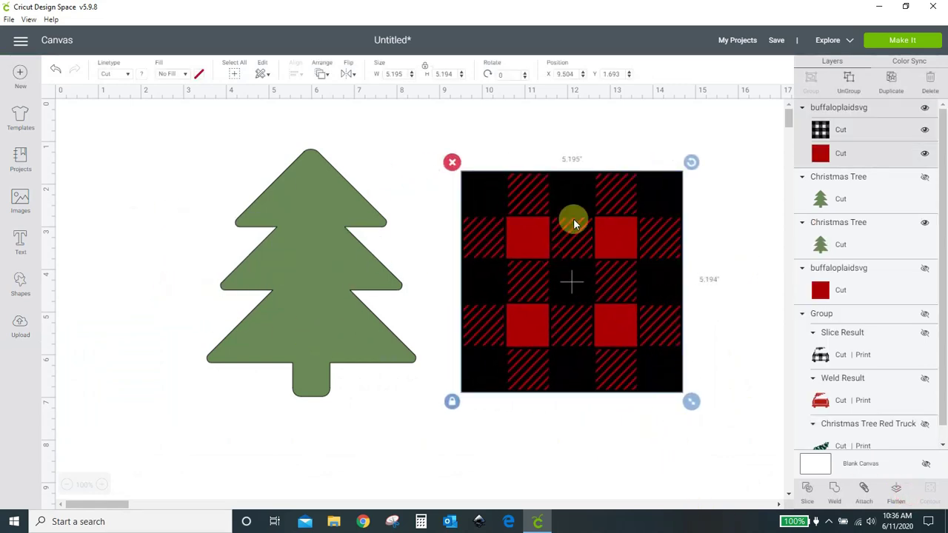
pyautogui.click(925, 155)
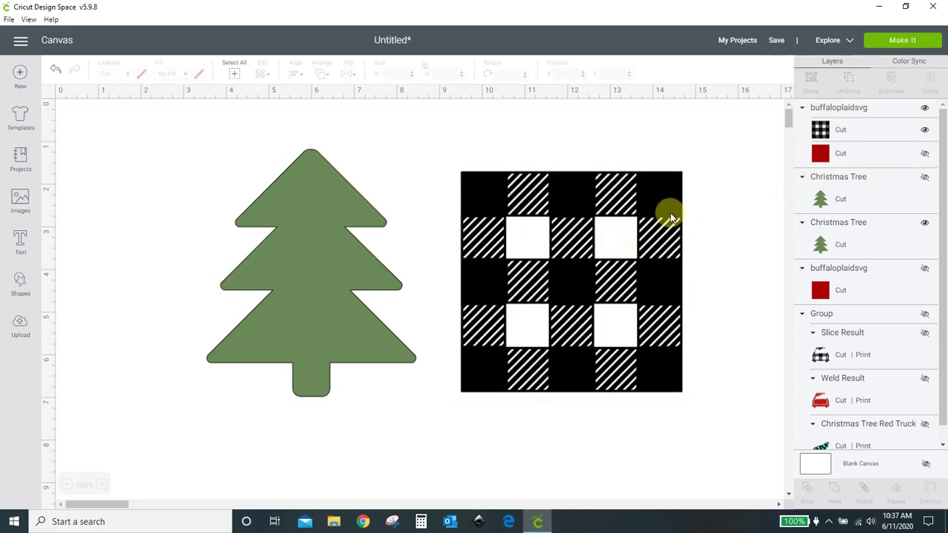
# Resize the plaid to about 4.5 inches square and place it right of the tree
pyautogui.moveTo(670, 213); pyautogui.dragTo(577, 183)
pyautogui.moveTo(601, 375); pyautogui.dragTo(698, 439)
pyautogui.moveTo(668, 322); pyautogui.dragTo(452, 324)
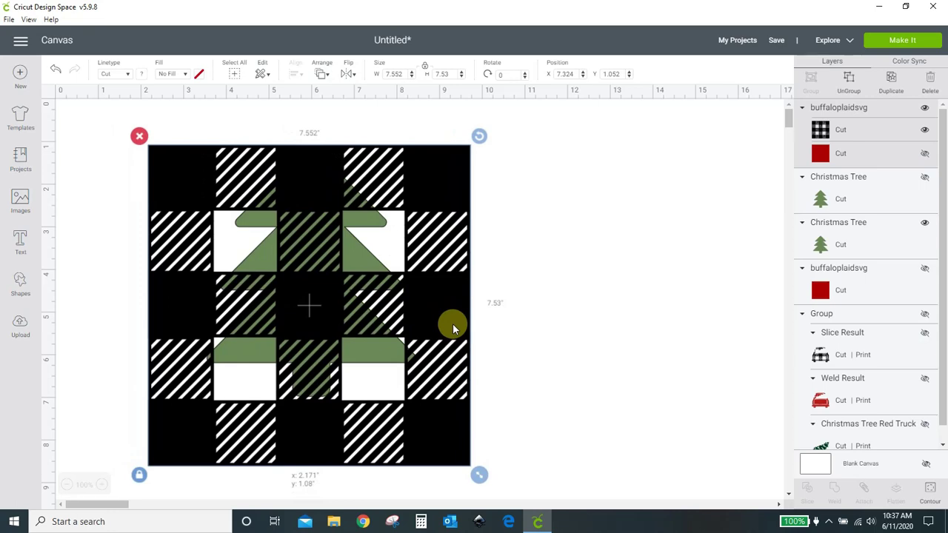
pyautogui.moveTo(453, 328); pyautogui.dragTo(715, 322)
pyautogui.moveTo(333, 364); pyautogui.dragTo(223, 356)
pyautogui.moveTo(585, 320); pyautogui.dragTo(526, 308)
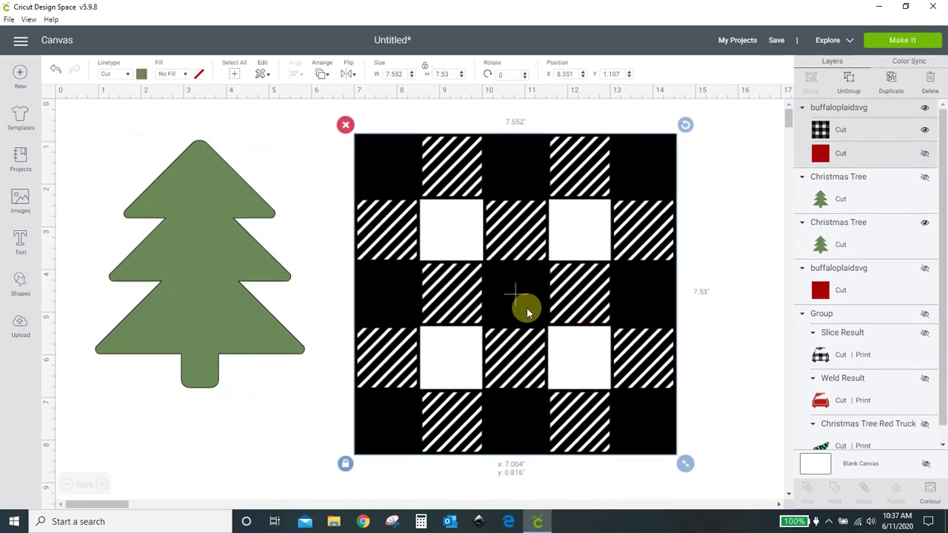
pyautogui.moveTo(686, 465); pyautogui.dragTo(565, 381)
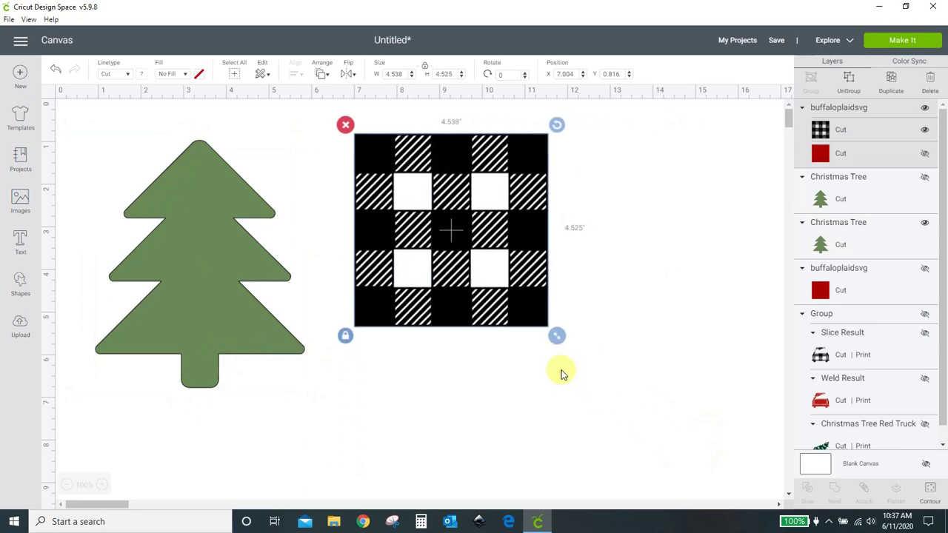
pyautogui.moveTo(533, 317); pyautogui.dragTo(605, 328)
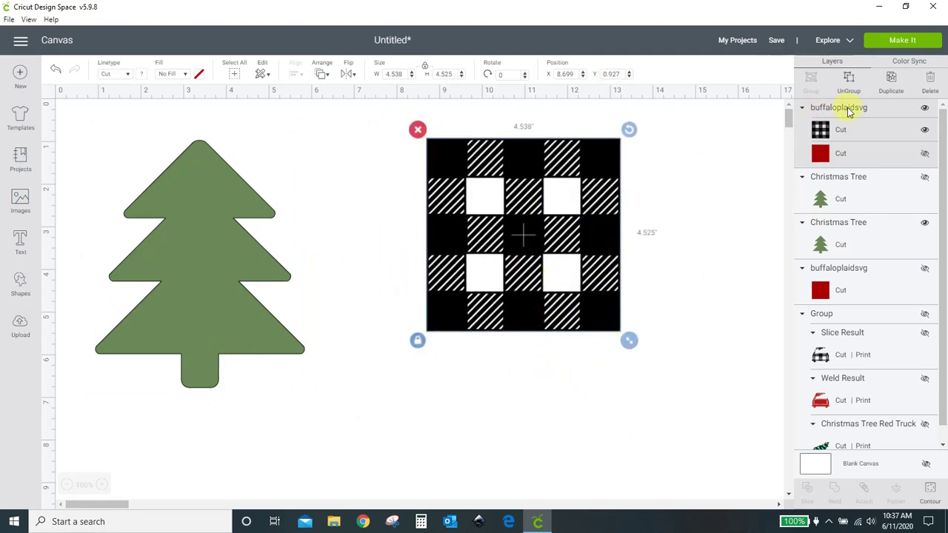
# Hide the Christmas tree and enlarge the plaid square to 8.593 inches wide
pyautogui.click(166, 270)
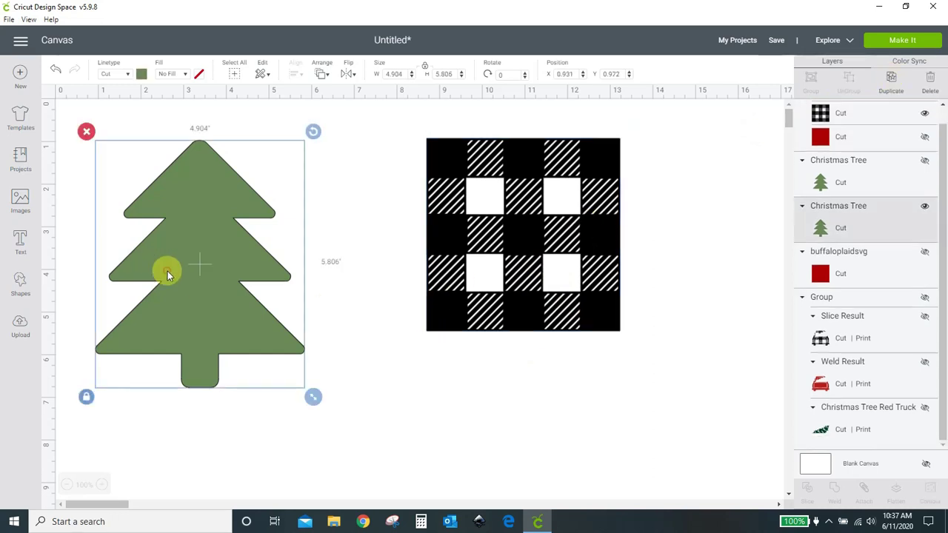
pyautogui.click(924, 210)
pyautogui.moveTo(597, 239); pyautogui.dragTo(461, 238)
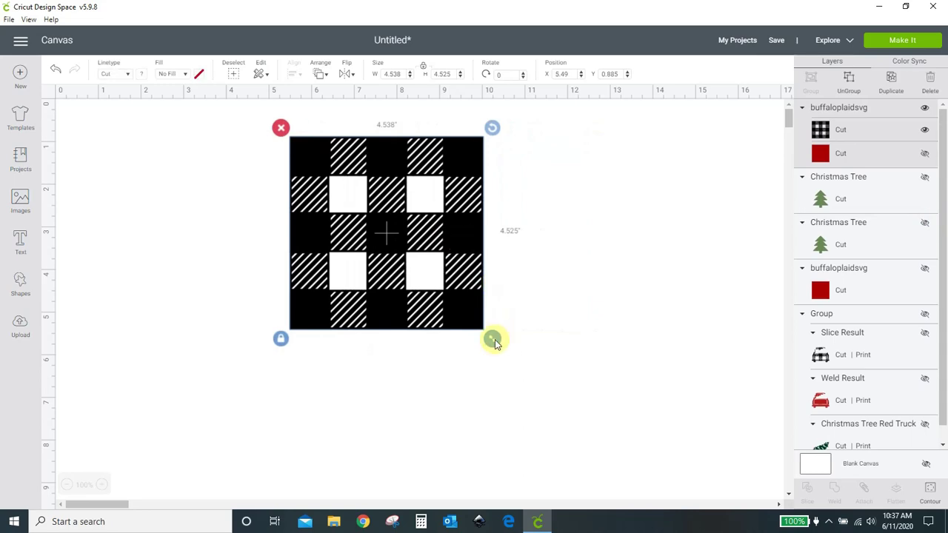
pyautogui.moveTo(492, 339)
pyautogui.mouseDown()
pyautogui.moveTo(641, 432)
pyautogui.moveTo(611, 345)
pyautogui.moveTo(582, 302)
pyautogui.mouseUp()
pyautogui.moveTo(630, 484); pyautogui.dragTo(641, 499)
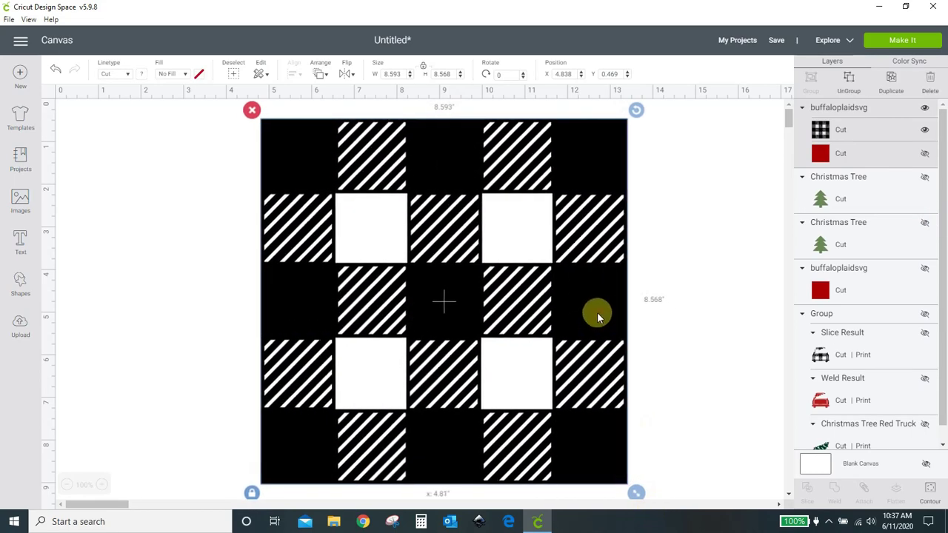
# Duplicate the plaid square and line the copy up seamlessly below the first
pyautogui.click(890, 77)
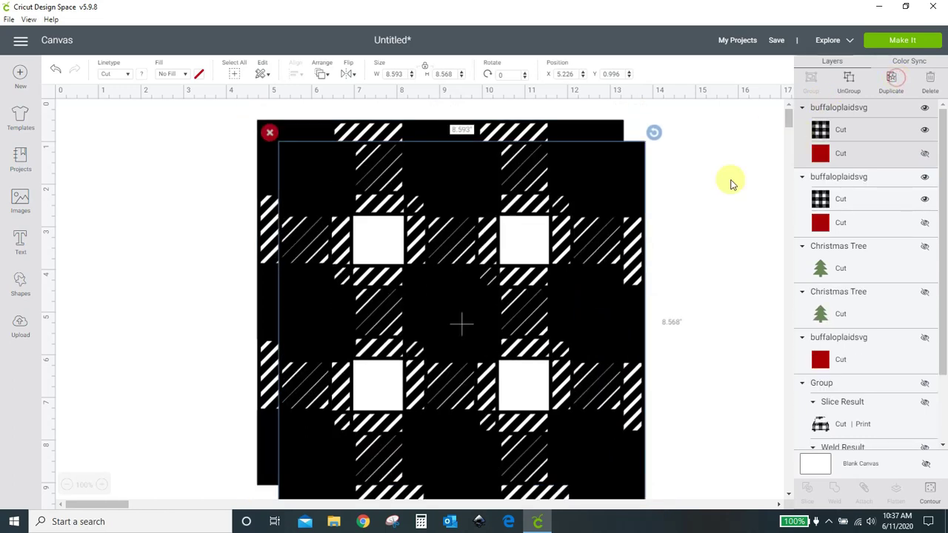
pyautogui.scroll(-5, 730, 184)
pyautogui.moveTo(615, 372); pyautogui.dragTo(603, 494)
pyautogui.scroll(-2, 736, 232)
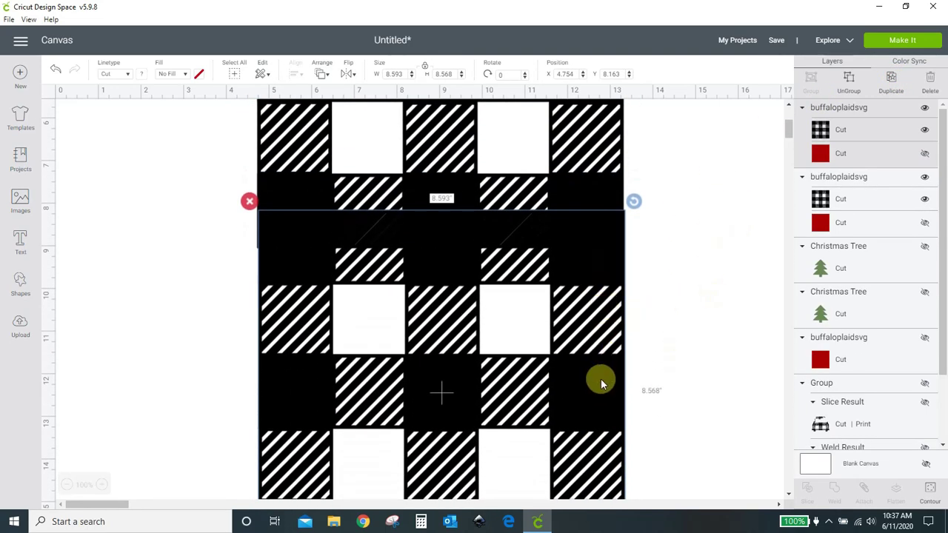
pyautogui.moveTo(601, 383); pyautogui.dragTo(599, 349)
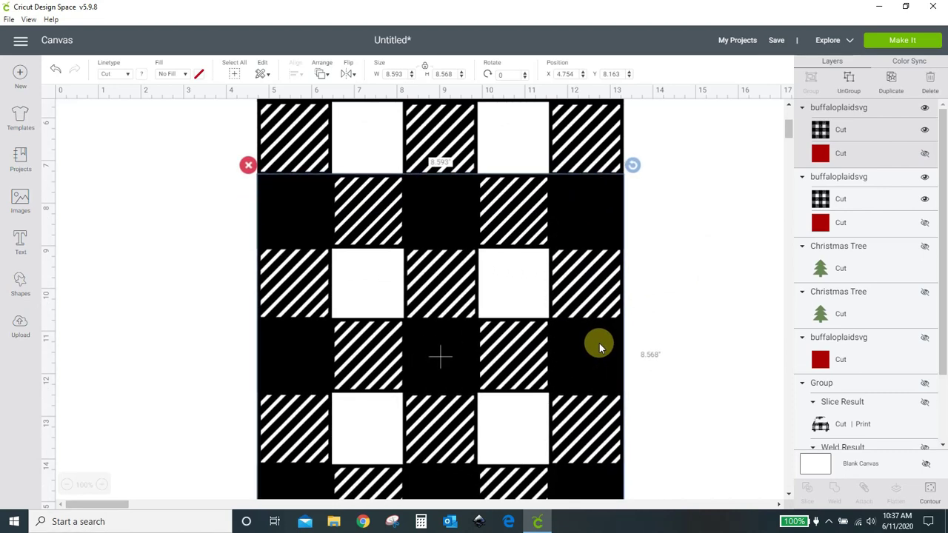
pyautogui.moveTo(600, 348); pyautogui.dragTo(599, 344)
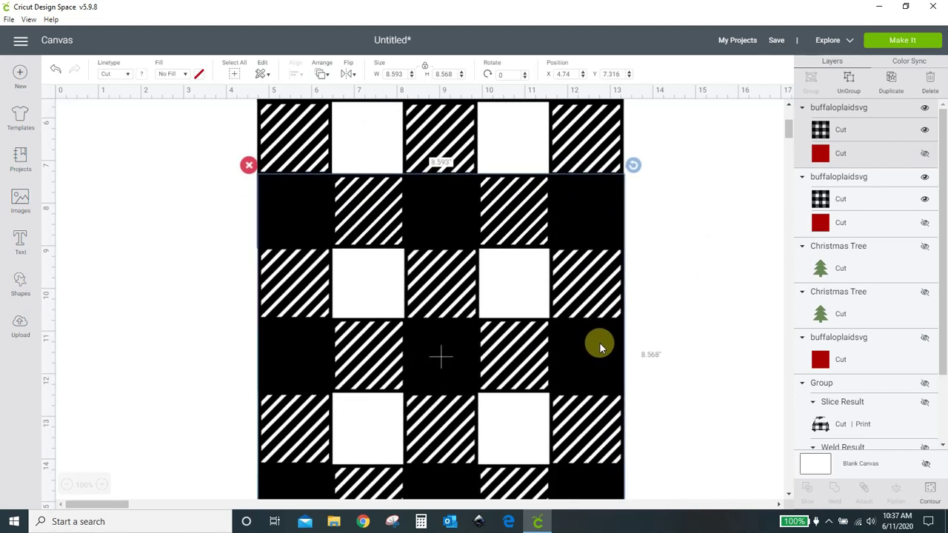
pyautogui.click(704, 352)
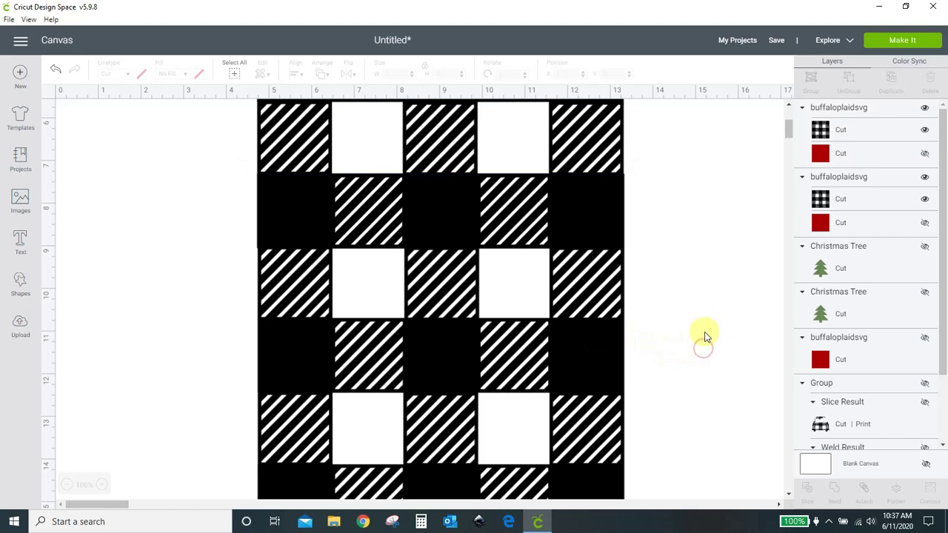
# Try welding the two plaid squares, undo it, and nudge the lower square into line
pyautogui.scroll(2, 643, 254)
pyautogui.click(586, 136)
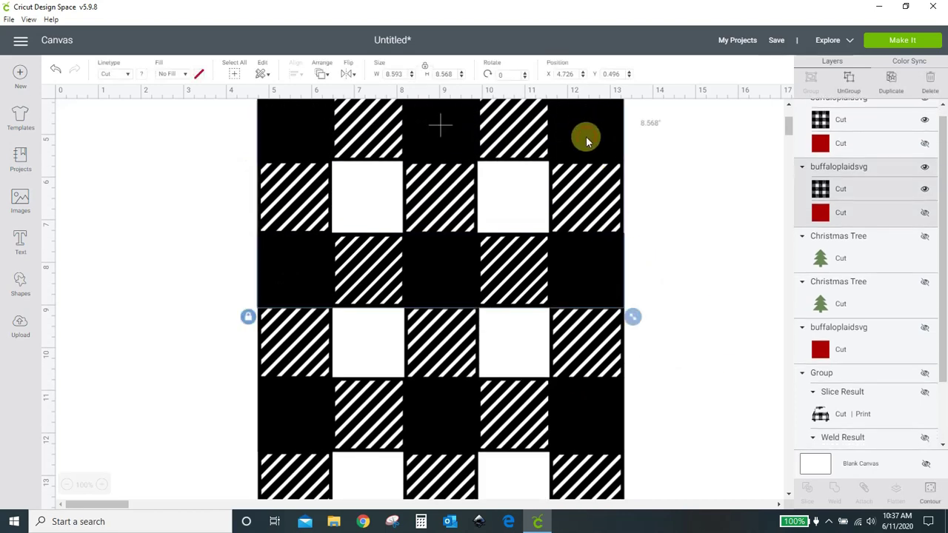
pyautogui.scroll(-2, 587, 211)
pyautogui.keyDown('shift'); pyautogui.click(585, 379); pyautogui.keyUp('shift')
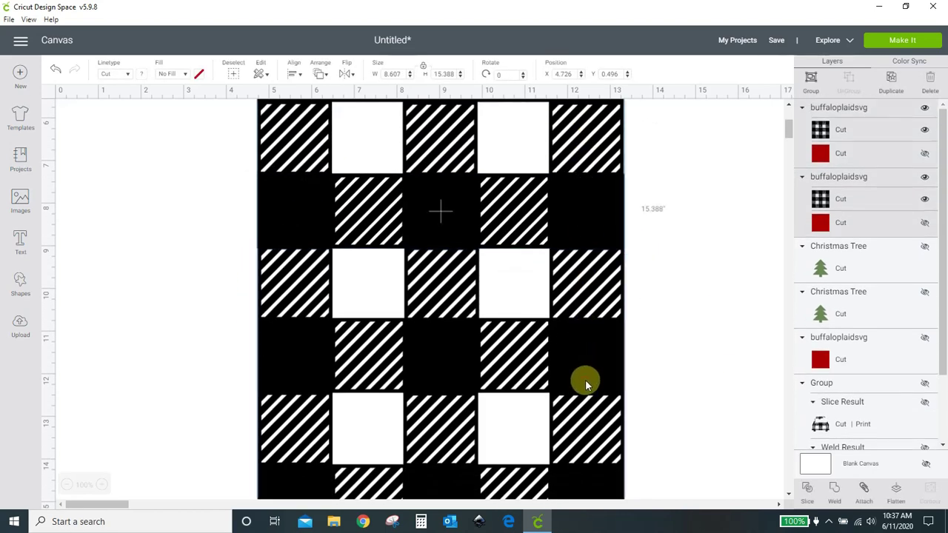
pyautogui.click(837, 492)
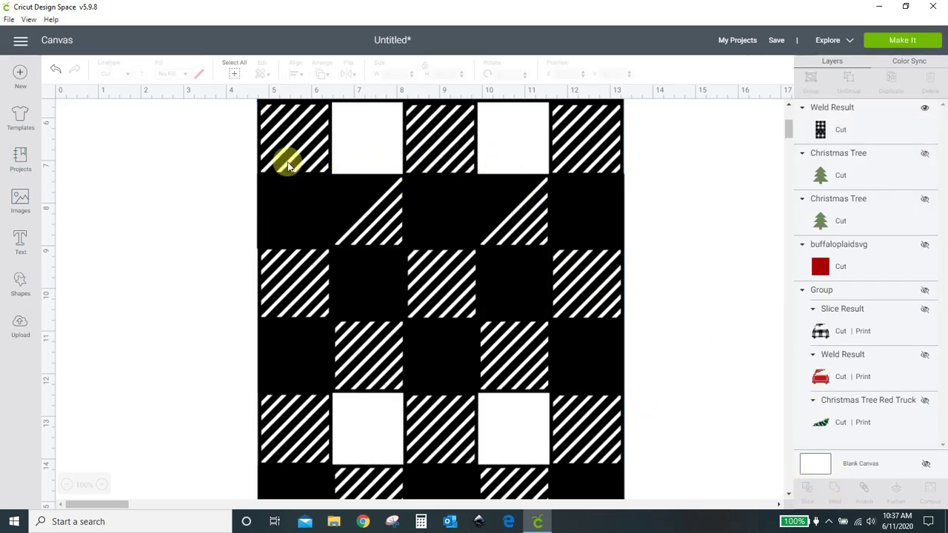
pyautogui.click(55, 70)
pyautogui.click(446, 365)
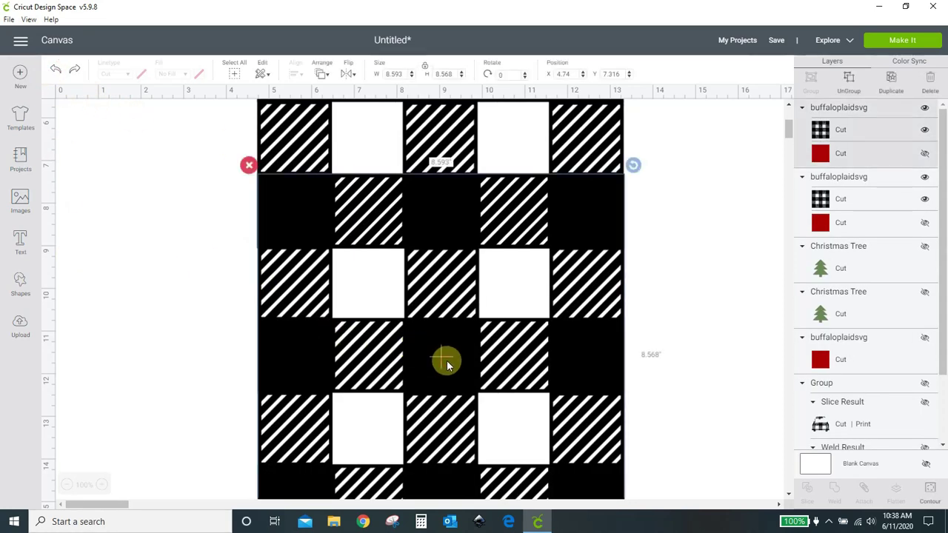
pyautogui.moveTo(447, 365); pyautogui.dragTo(441, 368)
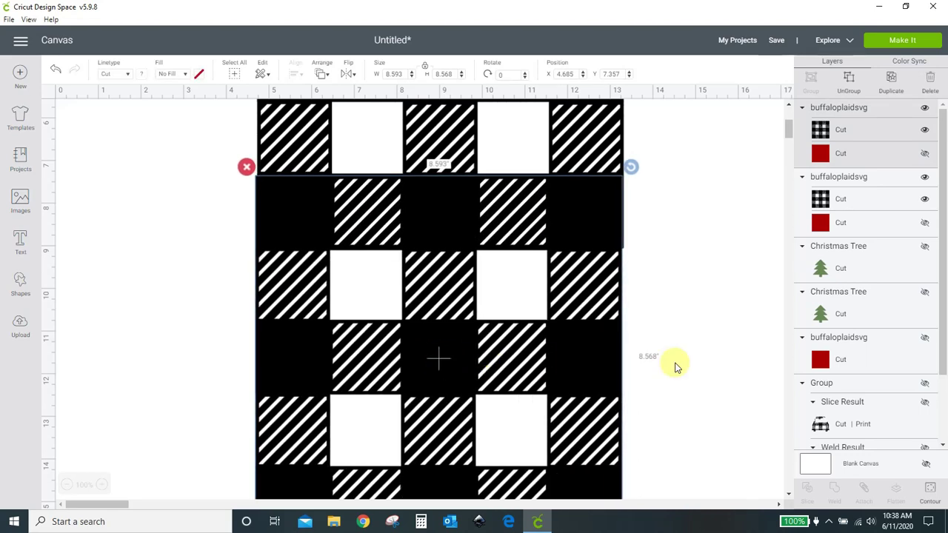
# Weld a second time, undo again, and realign the lower plaid square once more
pyautogui.keyDown('shift'); pyautogui.click(562, 137); pyautogui.keyUp('shift')
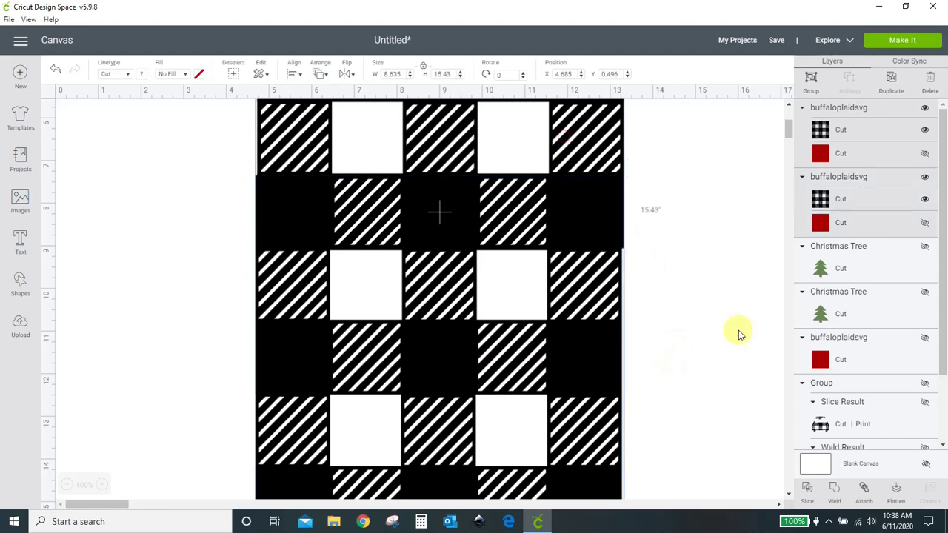
pyautogui.click(836, 503)
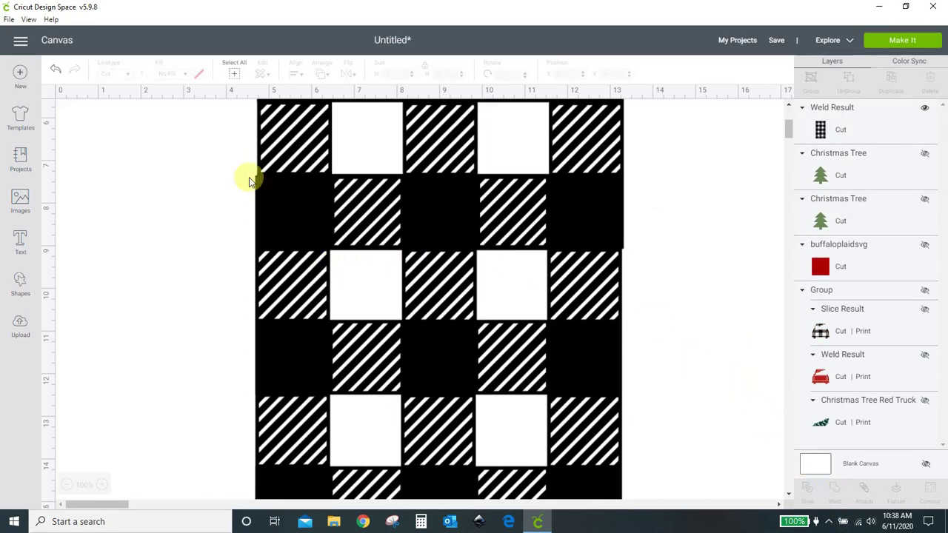
pyautogui.click(54, 72)
pyautogui.click(54, 72)
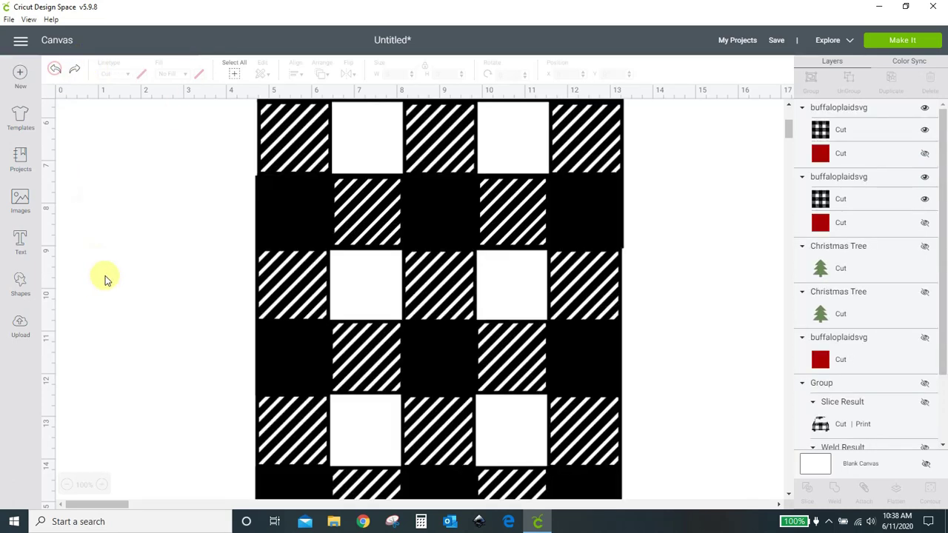
pyautogui.click(279, 374)
pyautogui.moveTo(280, 374); pyautogui.dragTo(283, 373)
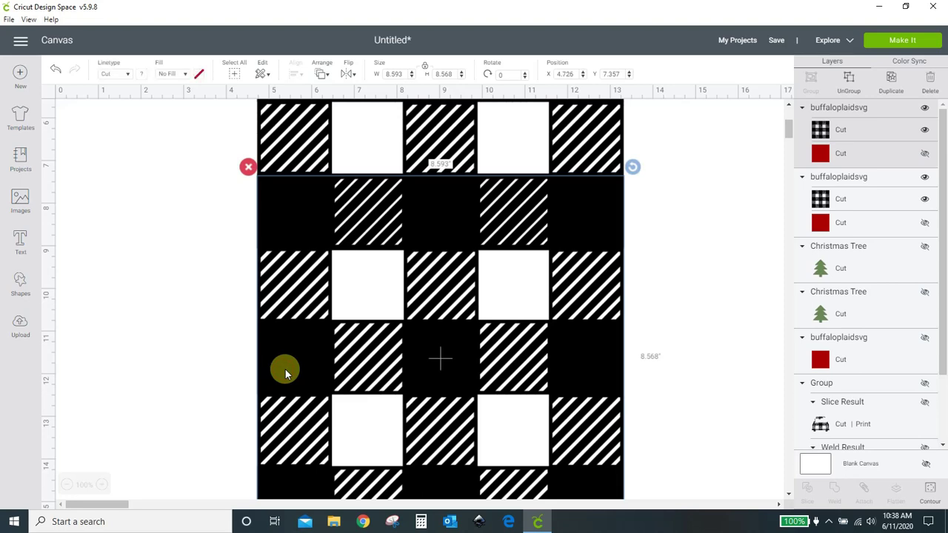
# Select both aligned plaid squares and weld them into one tall Weld Result
pyautogui.click(712, 363)
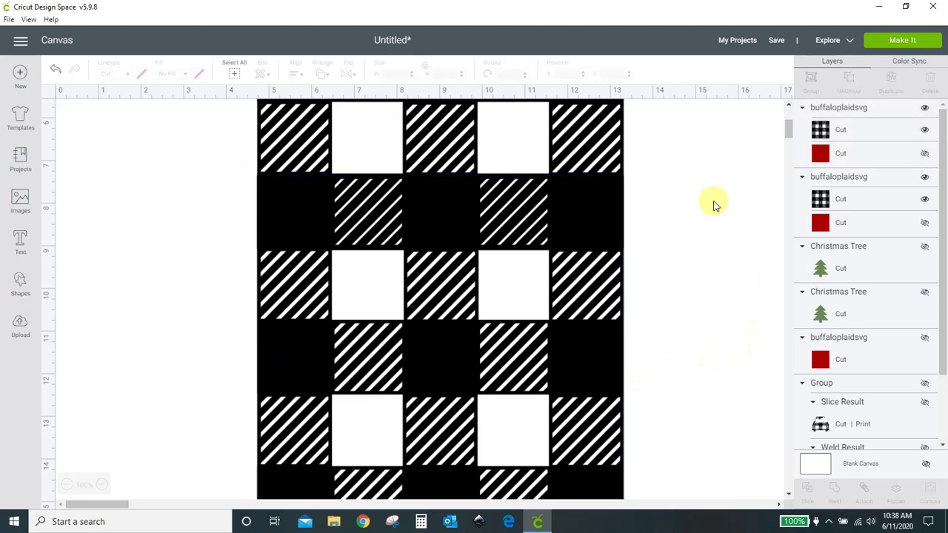
pyautogui.click(603, 120)
pyautogui.keyDown('shift'); pyautogui.click(607, 349); pyautogui.keyUp('shift')
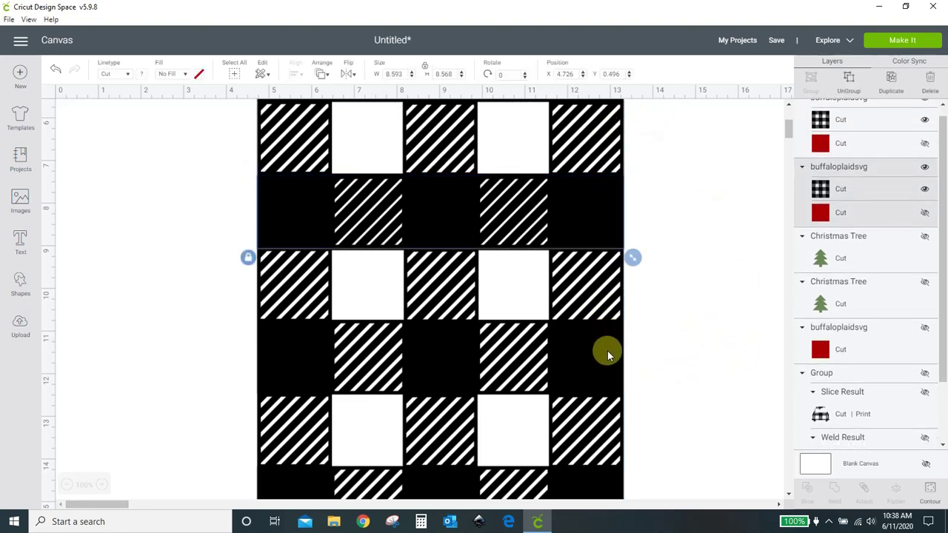
pyautogui.click(832, 495)
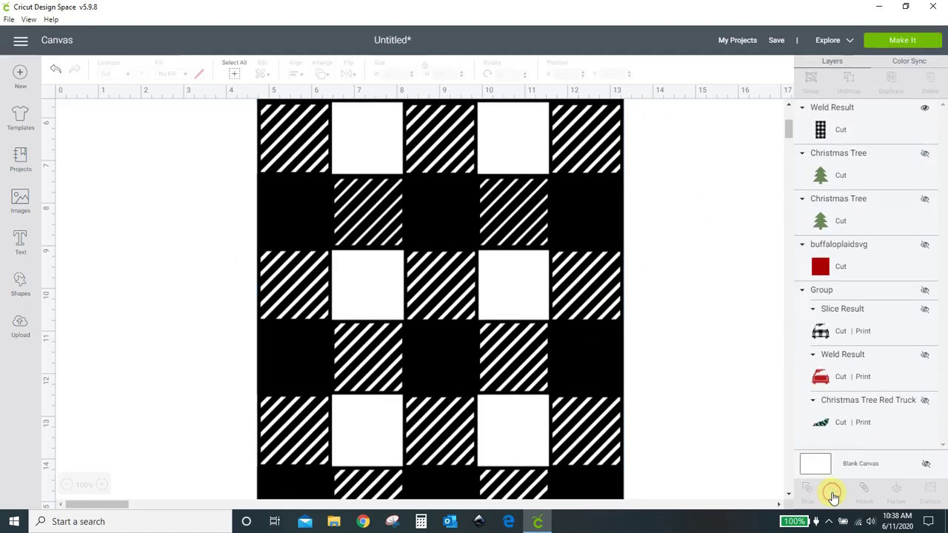
pyautogui.scroll(-5, 722, 419)
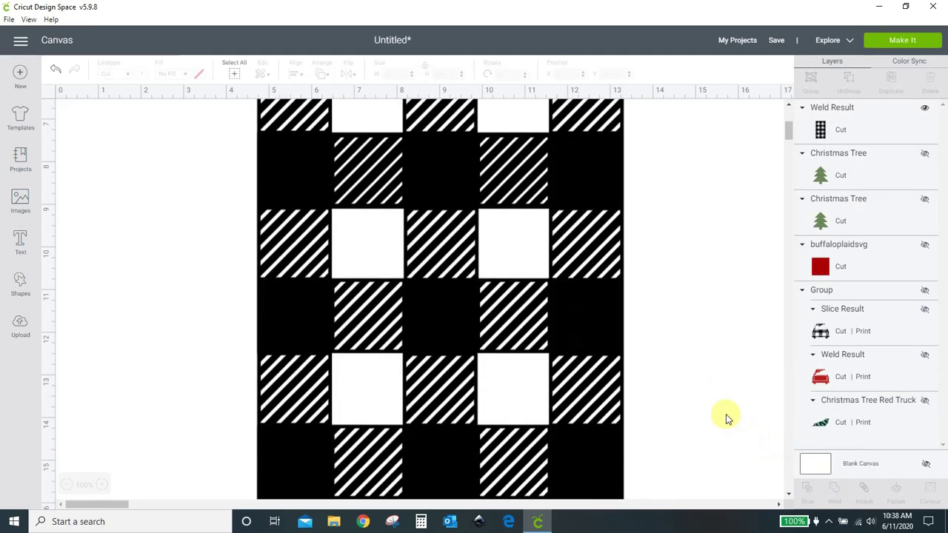
# Shrink the merged plaid to about 4 by 7 inches and move it right
pyautogui.click(577, 338)
pyautogui.moveTo(641, 383); pyautogui.dragTo(468, 283)
pyautogui.scroll(9, 514, 370)
pyautogui.moveTo(520, 467); pyautogui.dragTo(450, 323)
pyautogui.moveTo(466, 370); pyautogui.dragTo(412, 328)
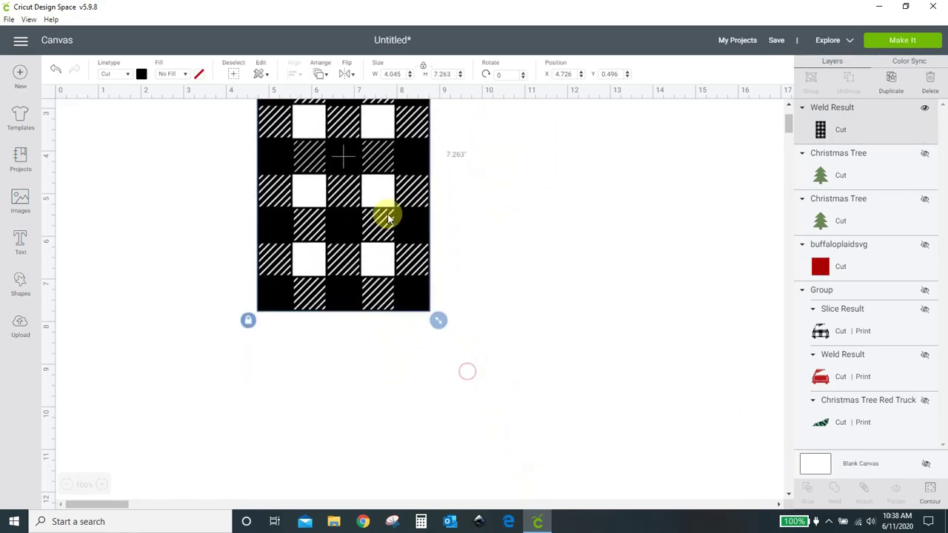
pyautogui.moveTo(388, 214); pyautogui.dragTo(552, 237)
pyautogui.scroll(4, 592, 255)
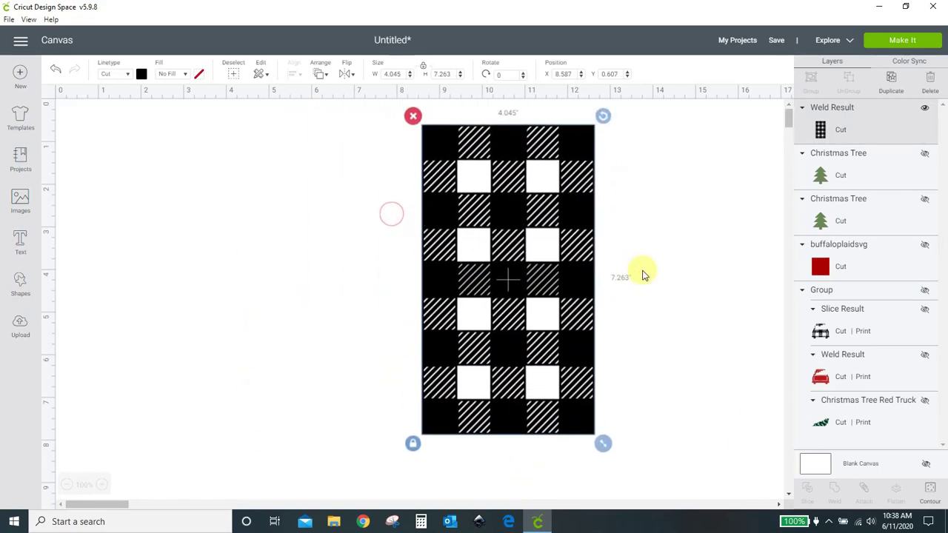
# Unhide the green tree under the plaid and size the plaid to 4.934 × 8.86 in over it
pyautogui.click(926, 157)
pyautogui.moveTo(672, 337); pyautogui.dragTo(345, 342)
pyautogui.moveTo(288, 348); pyautogui.dragTo(508, 330)
pyautogui.click(577, 429)
pyautogui.moveTo(602, 442); pyautogui.dragTo(700, 510)
pyautogui.moveTo(613, 408); pyautogui.dragTo(598, 398)
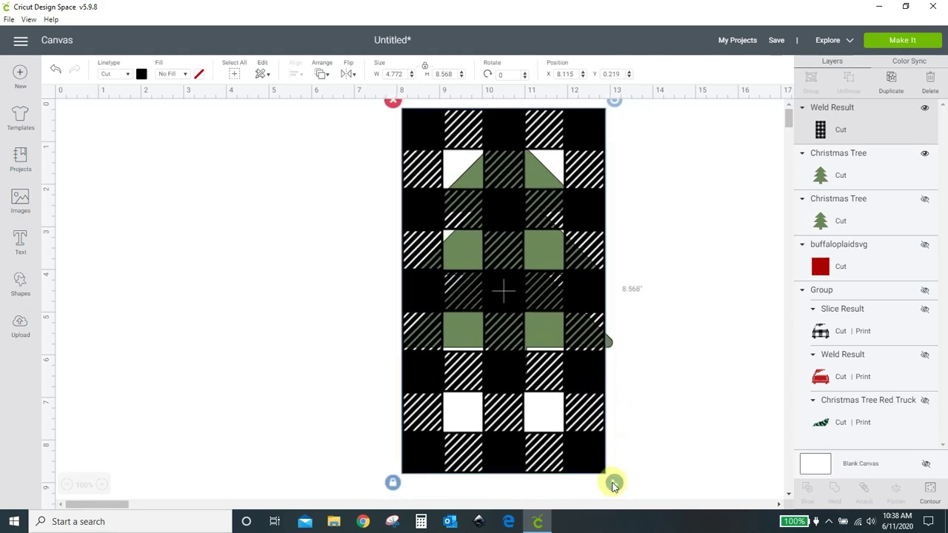
pyautogui.moveTo(613, 485); pyautogui.dragTo(638, 497)
pyautogui.moveTo(595, 135); pyautogui.dragTo(593, 158)
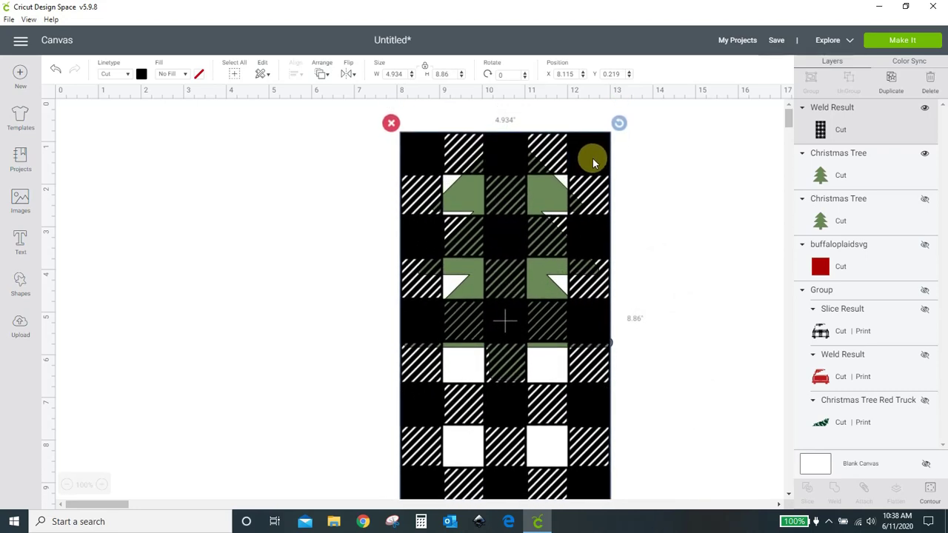
pyautogui.moveTo(592, 158); pyautogui.dragTo(594, 159)
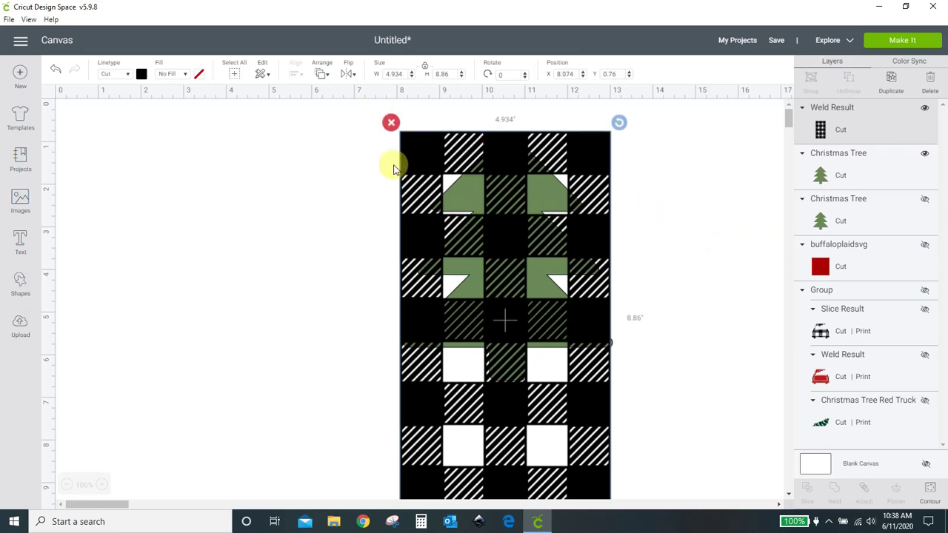
# Select the plaid and tree together and centre them horizontally
pyautogui.click(772, 367)
pyautogui.moveTo(362, 110); pyautogui.dragTo(592, 169)
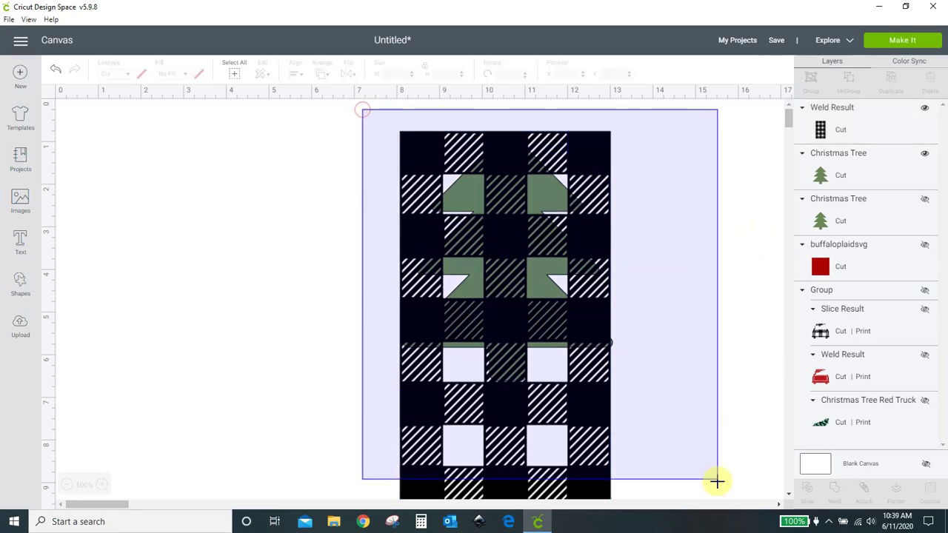
pyautogui.moveTo(716, 482); pyautogui.dragTo(715, 462)
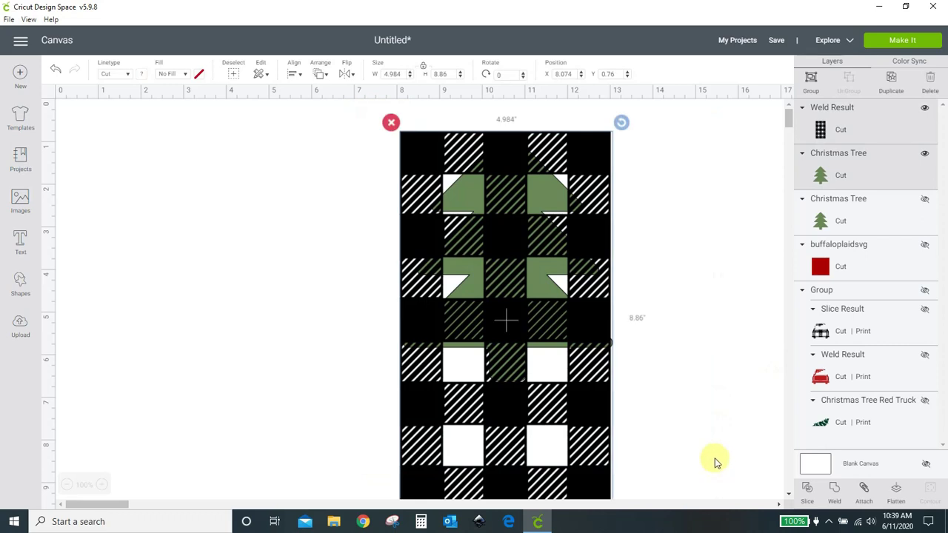
pyautogui.click(289, 75)
pyautogui.click(302, 125)
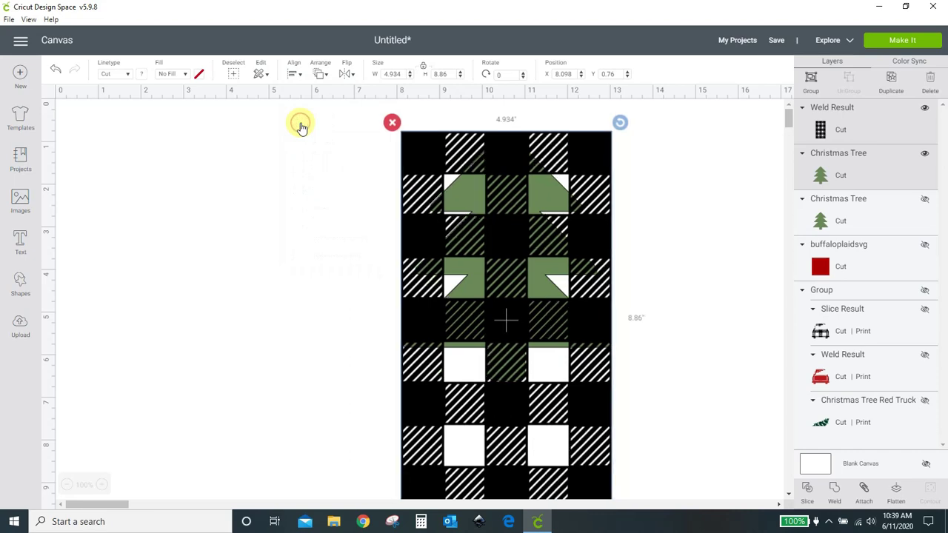
# Slice the plaid with the tree outline and delete the leftover rectangle and extra tree pieces
pyautogui.click(808, 490)
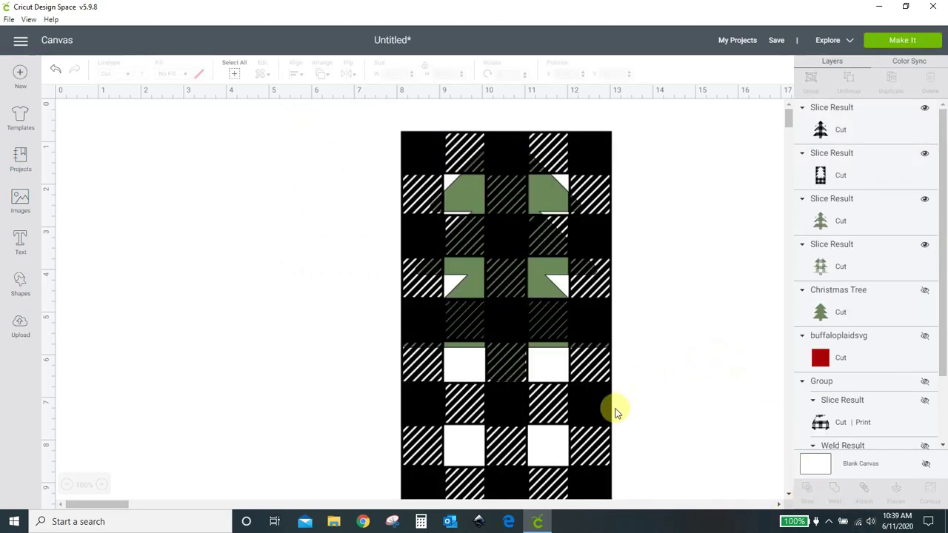
pyautogui.moveTo(601, 408); pyautogui.dragTo(259, 403)
pyautogui.click(77, 117)
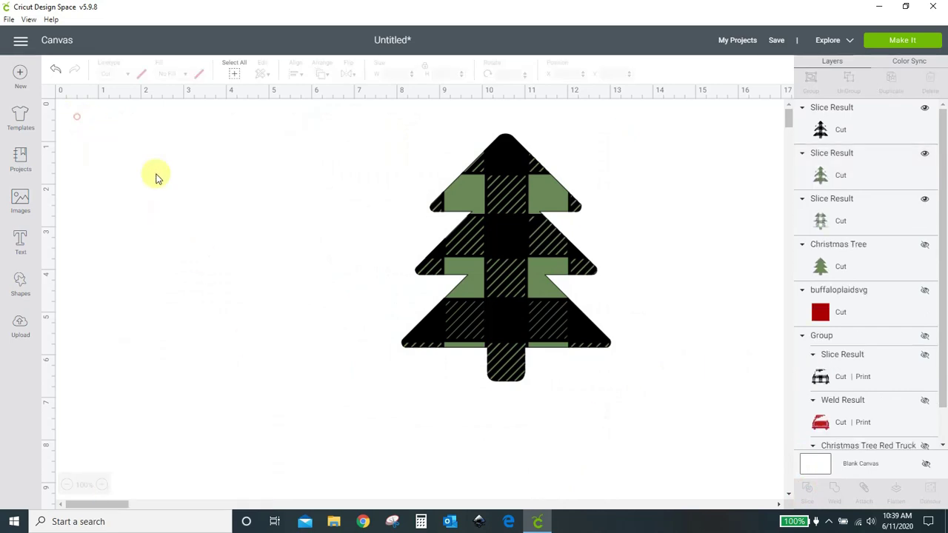
pyautogui.moveTo(505, 325); pyautogui.dragTo(196, 334)
pyautogui.click(469, 202)
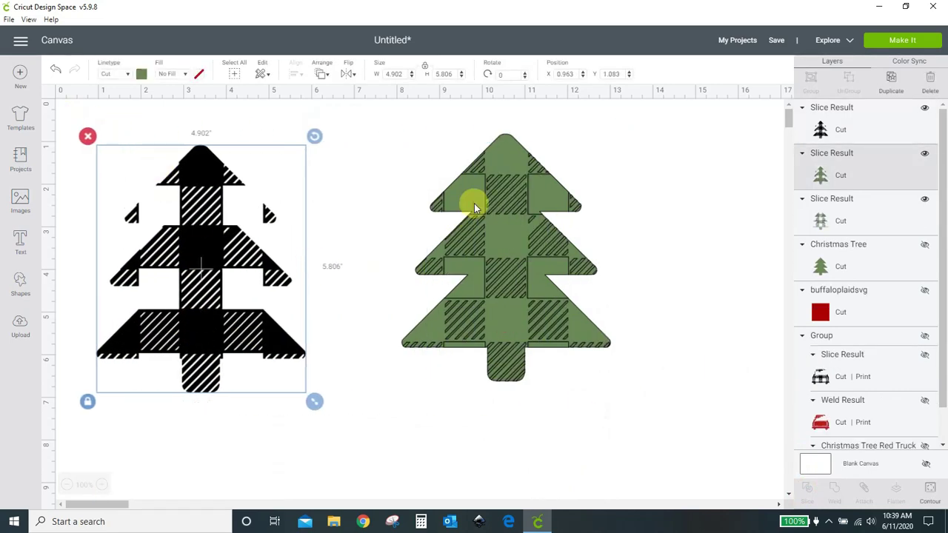
pyautogui.click(393, 124)
pyautogui.click(453, 196)
pyautogui.click(392, 143)
# Centre the black plaid tree, stack the unhidden green tree beneath it, and select both
pyautogui.moveTo(197, 169); pyautogui.dragTo(482, 172)
pyautogui.click(924, 153)
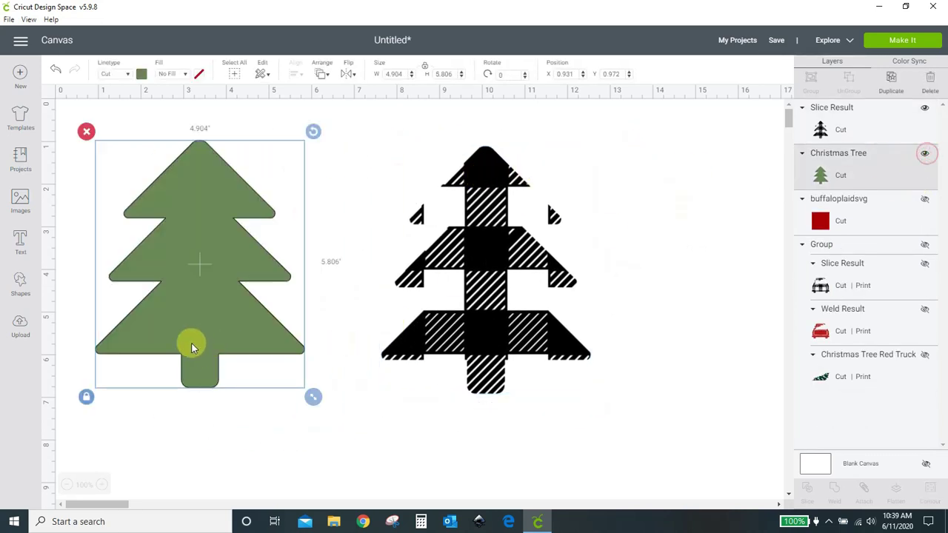
pyautogui.moveTo(191, 343); pyautogui.dragTo(478, 348)
pyautogui.click(691, 353)
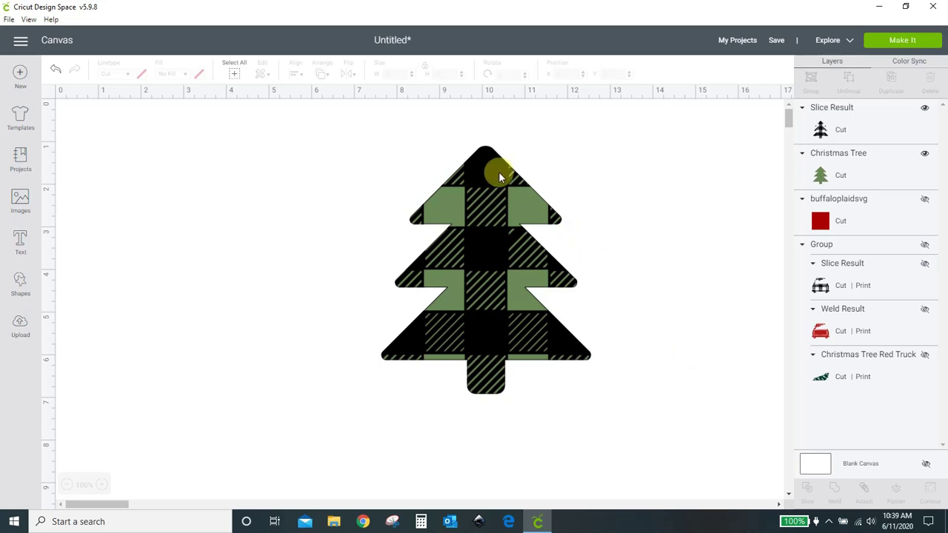
pyautogui.moveTo(377, 135); pyautogui.dragTo(588, 430)
# Delete the stacked tree pieces, then unhide the red truck group and move it left
pyautogui.click(369, 135)
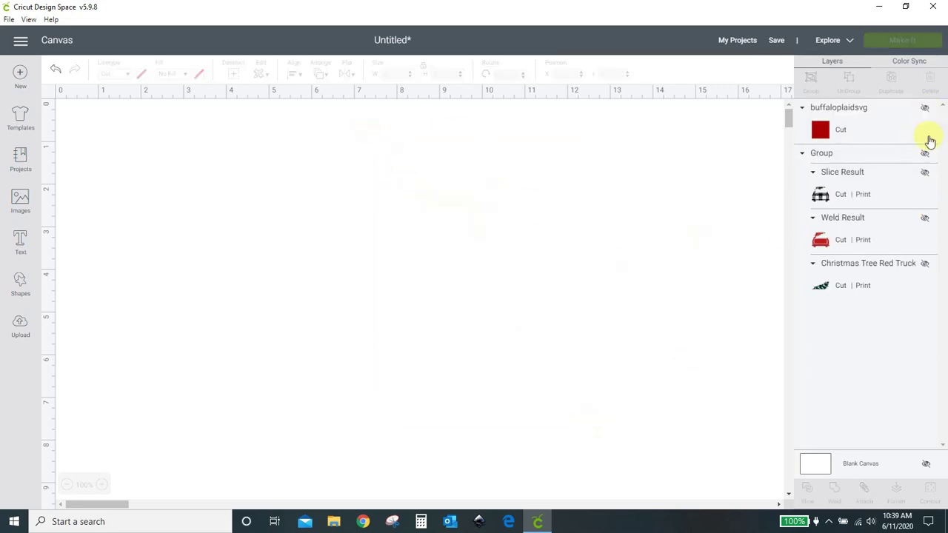
pyautogui.click(924, 152)
pyautogui.moveTo(654, 313); pyautogui.dragTo(326, 320)
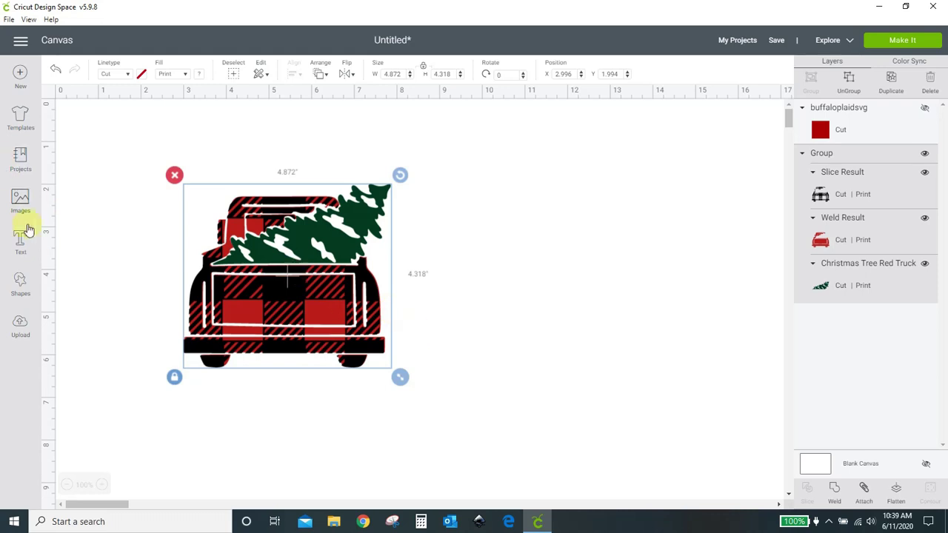
# Search the image library for 'christmas truck' and insert the red truck carrying a Christmas tree
pyautogui.click(20, 203)
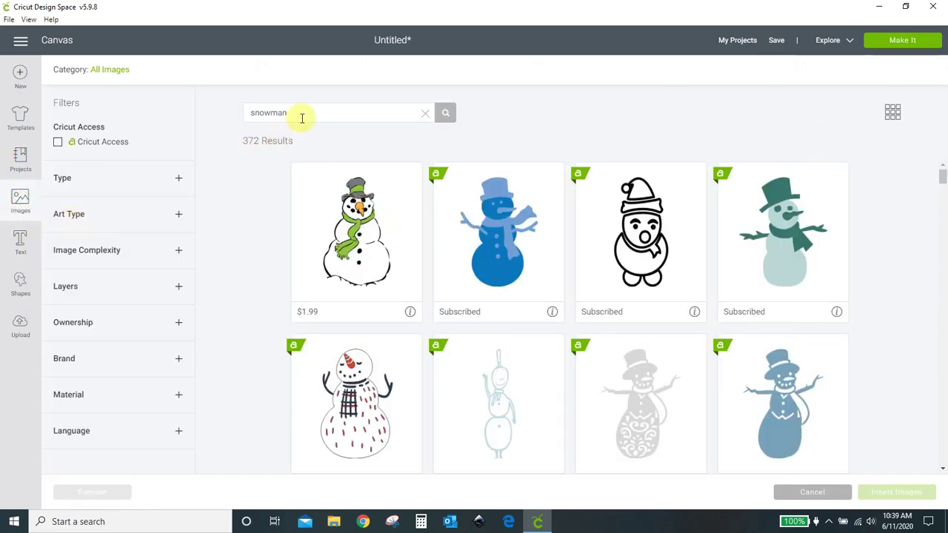
pyautogui.hotkey('ctrl', 'a')
pyautogui.press('BackSpace')
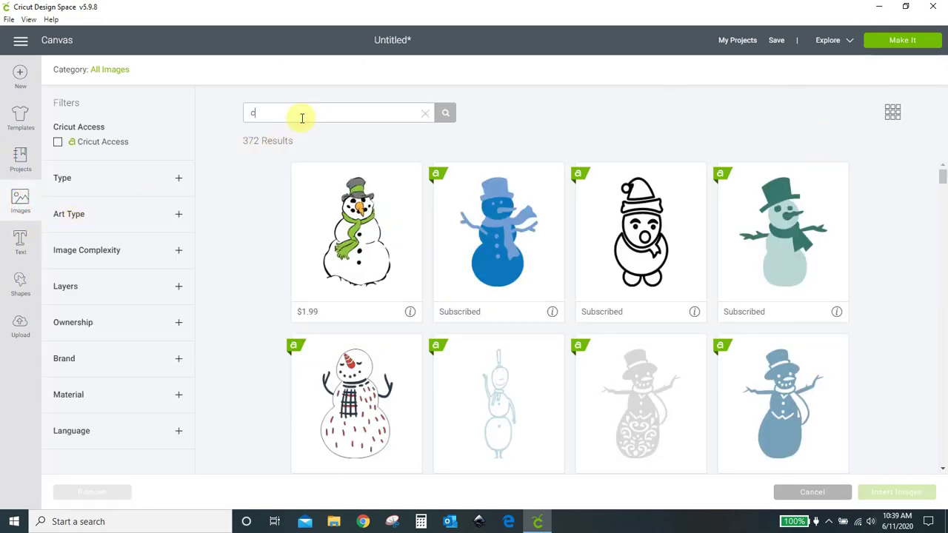
pyautogui.write('christmas truck')
pyautogui.scroll(-10, 490, 276)
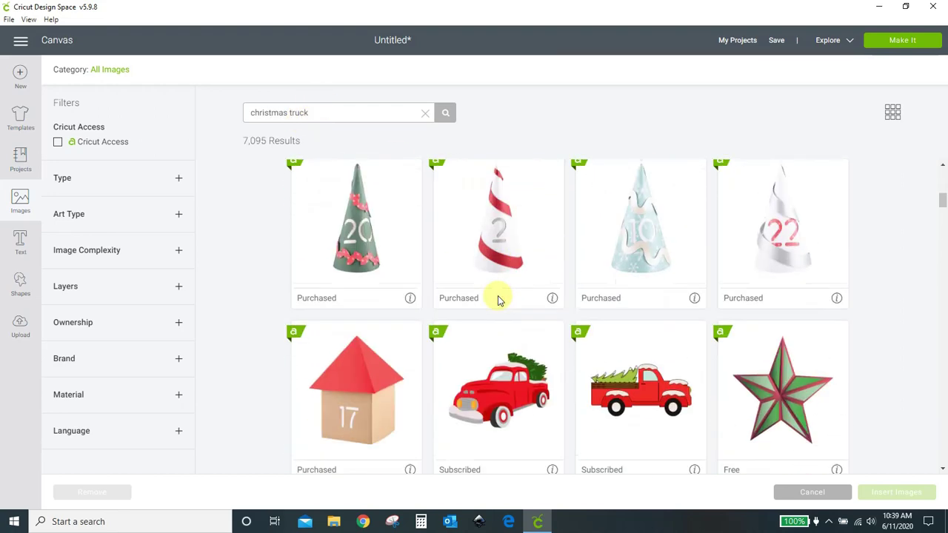
pyautogui.scroll(-10, 497, 300)
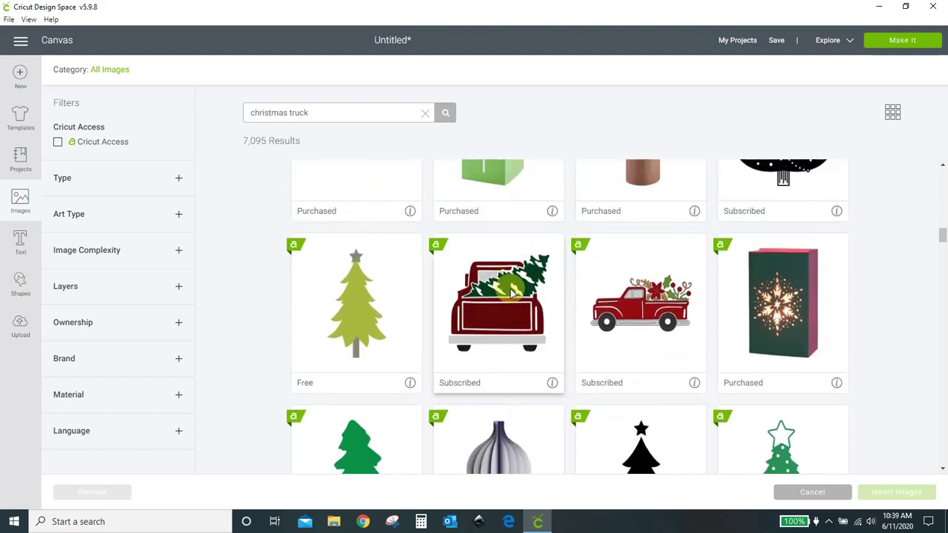
pyautogui.click(477, 310)
pyautogui.click(895, 490)
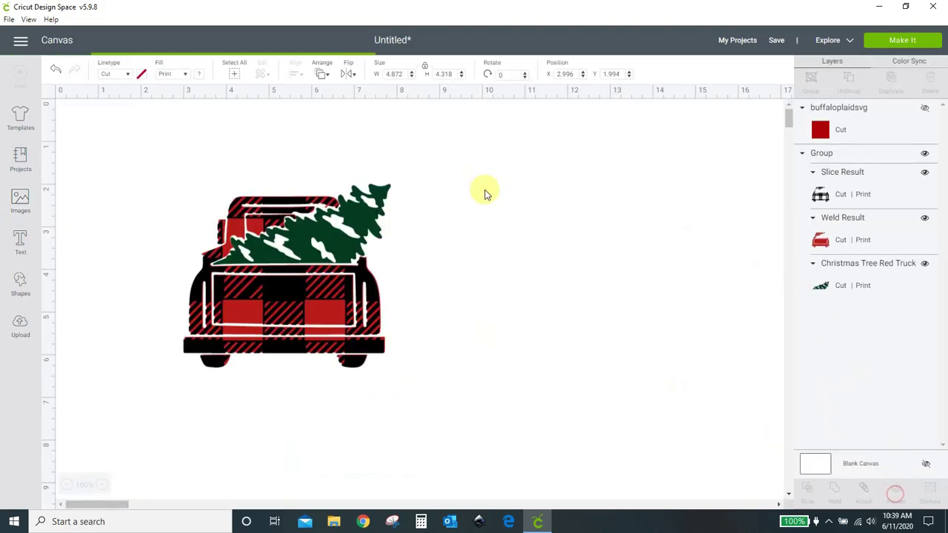
# Hide the plaid truck group and enlarge the new red truck to about 7.56 × 6.67 in
pyautogui.moveTo(313, 239); pyautogui.dragTo(252, 181)
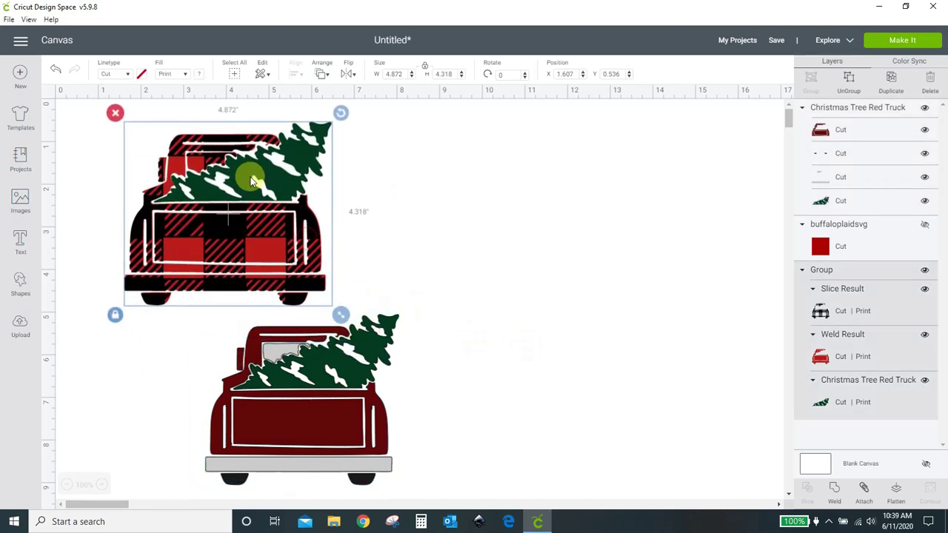
pyautogui.click(925, 272)
pyautogui.moveTo(317, 411); pyautogui.dragTo(393, 259)
pyautogui.moveTo(478, 347); pyautogui.dragTo(607, 449)
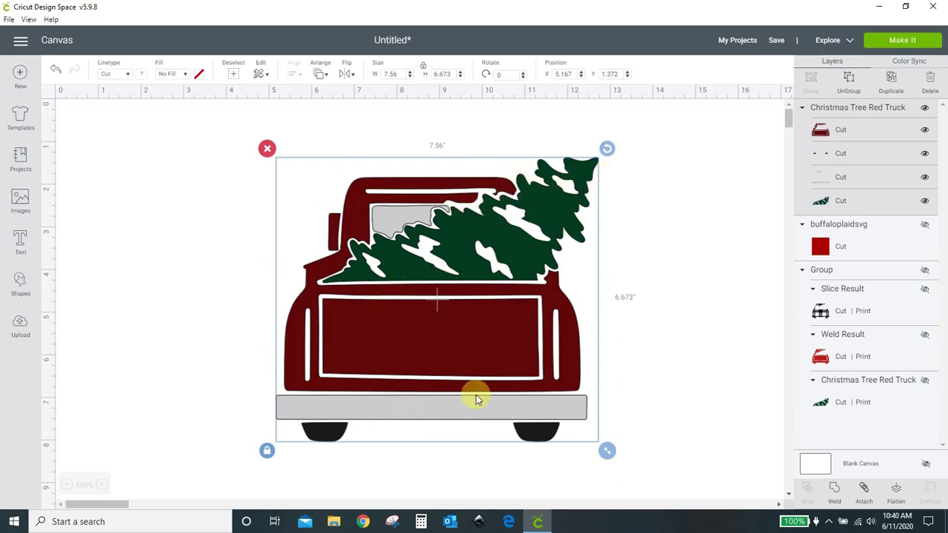
# Ungroup the new truck and hide its Christmas tree layer
pyautogui.click(699, 279)
pyautogui.click(565, 214)
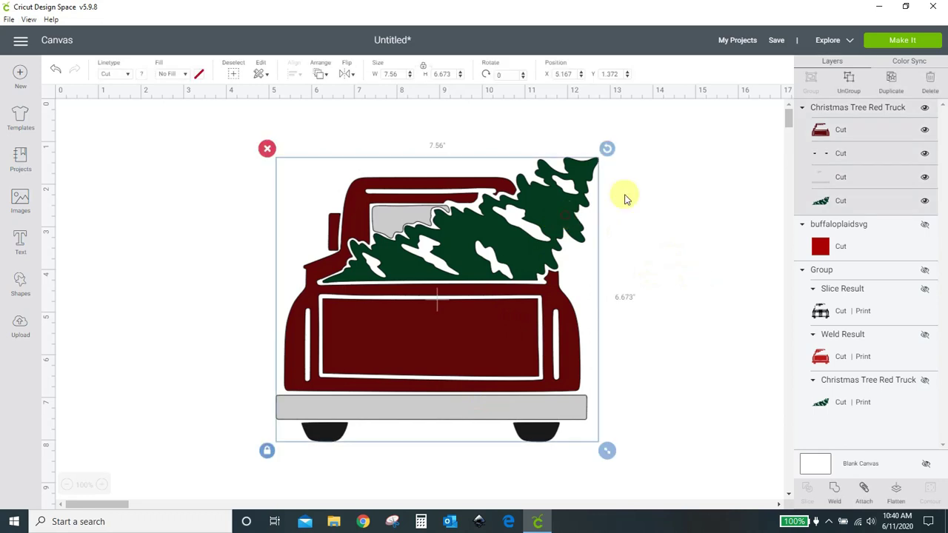
pyautogui.click(849, 79)
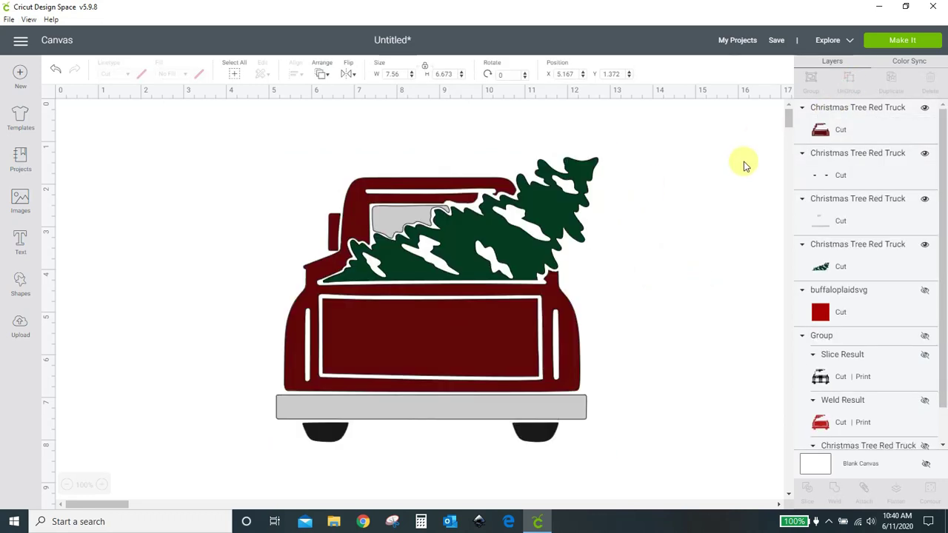
pyautogui.click(567, 214)
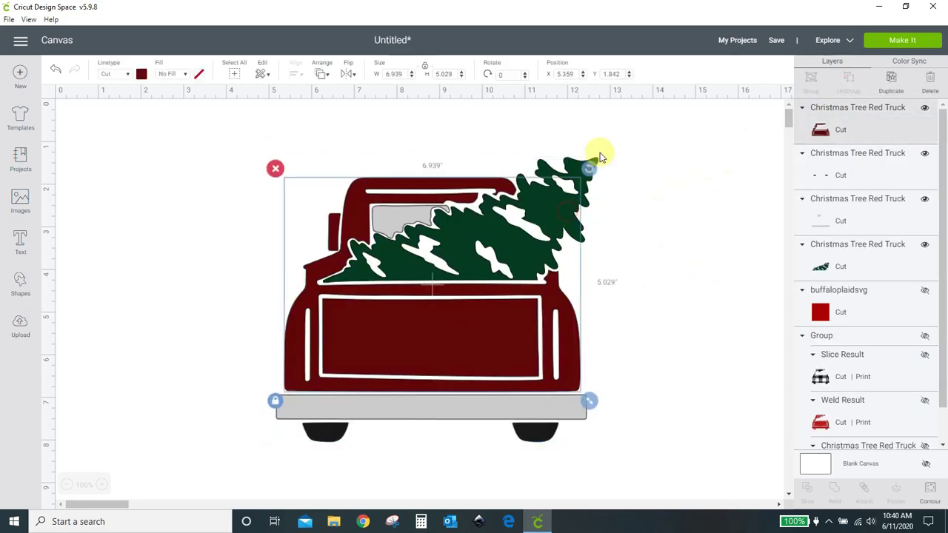
pyautogui.click(600, 154)
pyautogui.click(598, 164)
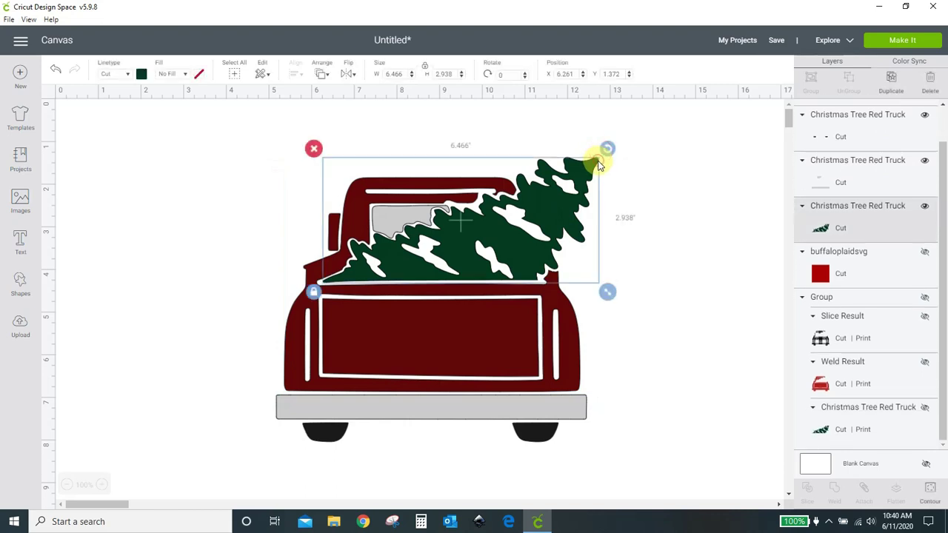
pyautogui.click(924, 206)
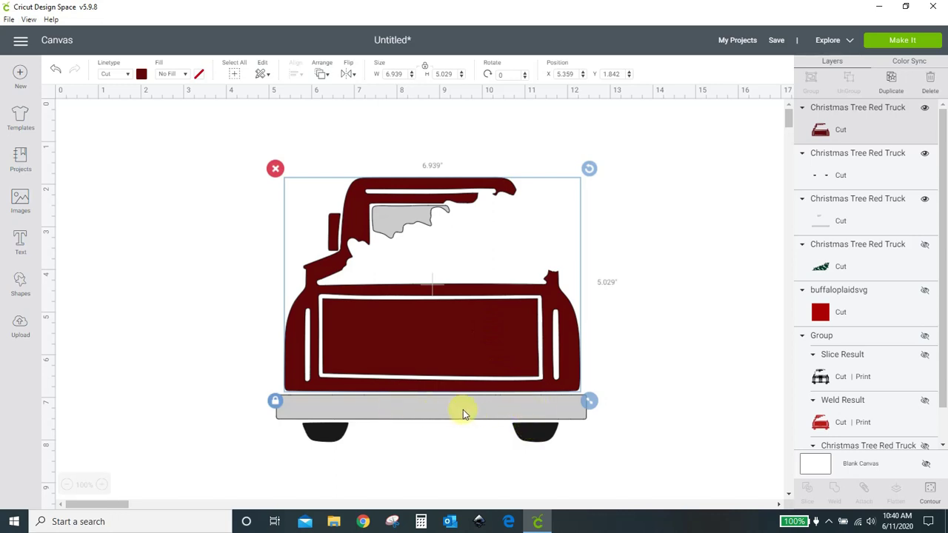
# Weld the visible truck pieces into one shape and colour it red
pyautogui.click(707, 407)
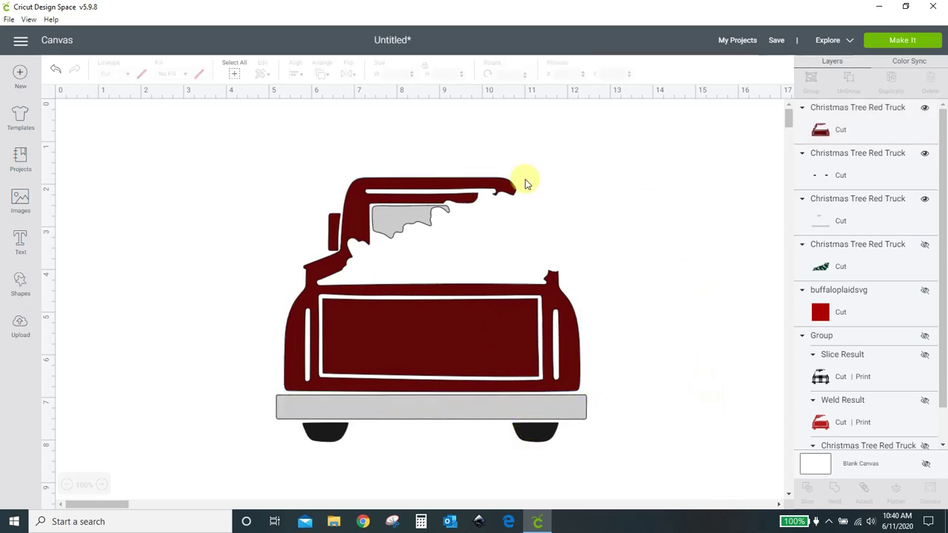
pyautogui.moveTo(203, 139); pyautogui.dragTo(651, 491)
pyautogui.click(837, 493)
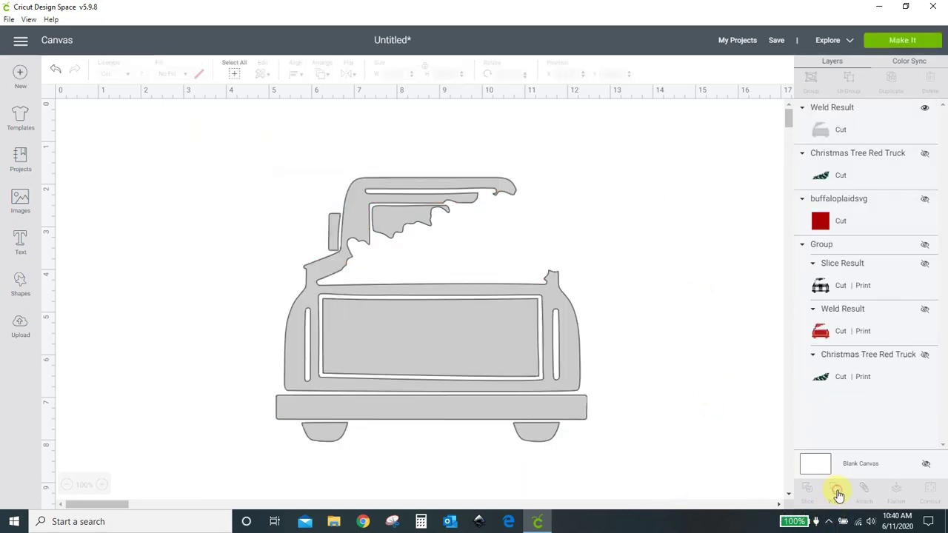
pyautogui.moveTo(493, 353)
pyautogui.mouseDown()
pyautogui.moveTo(324, 377)
pyautogui.moveTo(432, 351)
pyautogui.moveTo(501, 359)
pyautogui.mouseUp()
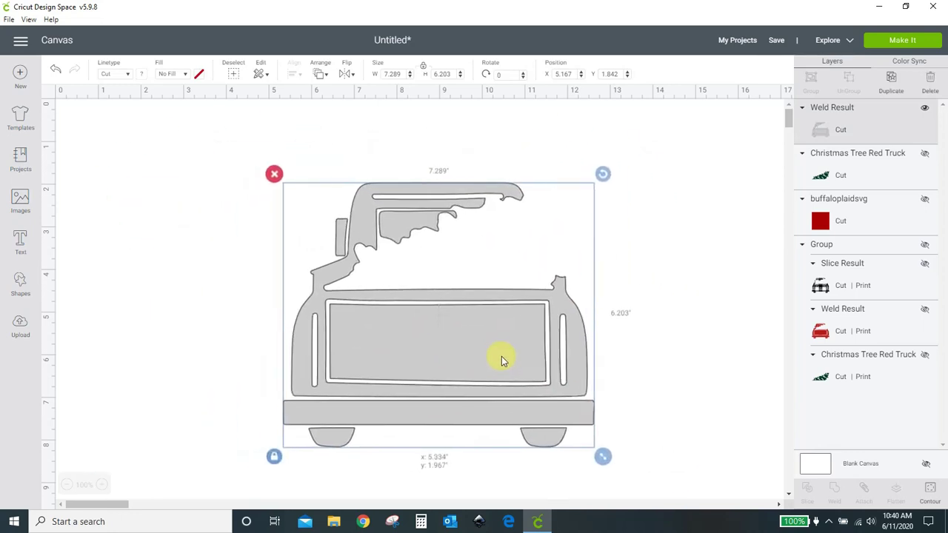
pyautogui.click(141, 74)
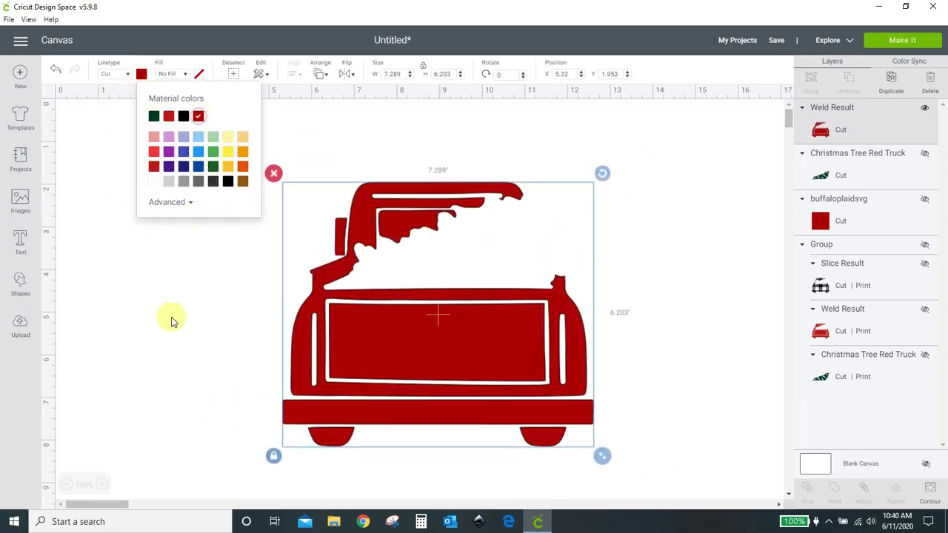
pyautogui.click(172, 311)
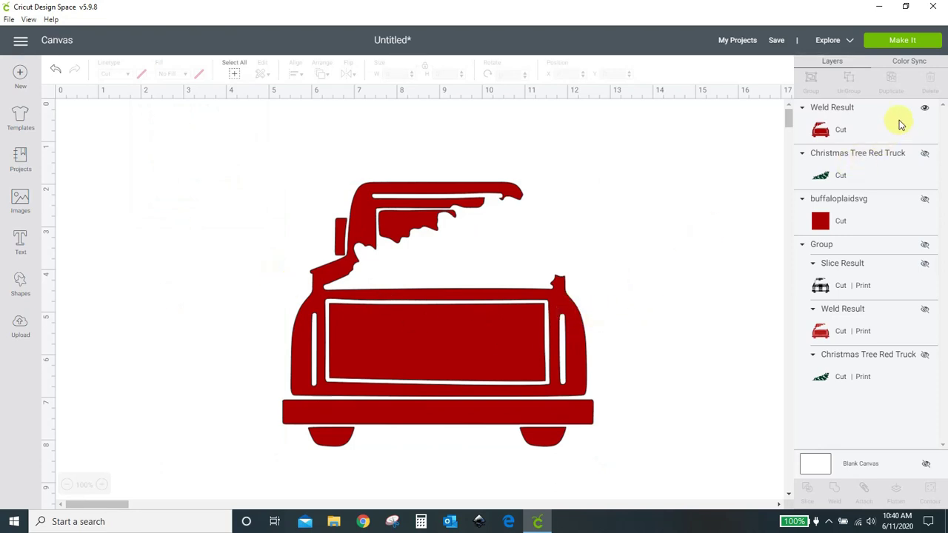
# Duplicate the welded red truck, stack the copy over it, and hide the copy
pyautogui.click(518, 369)
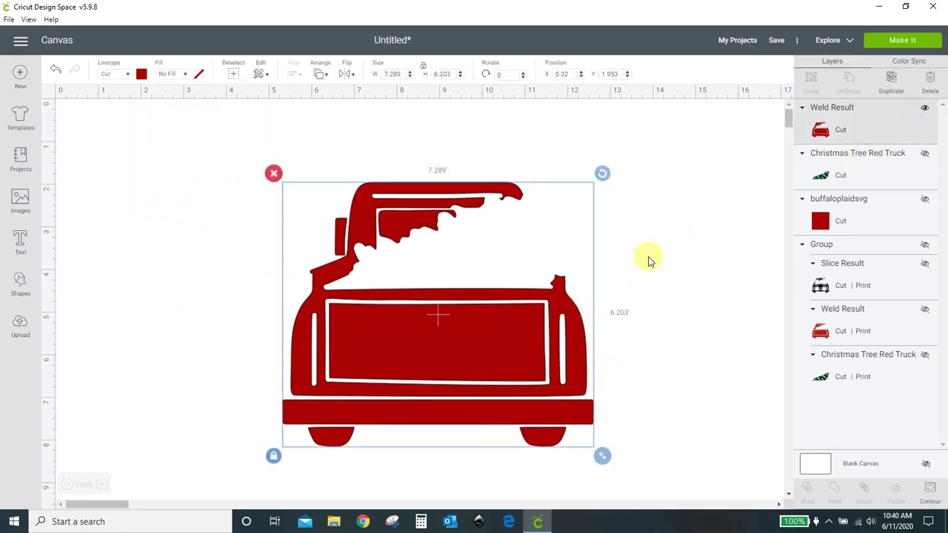
pyautogui.click(888, 83)
pyautogui.moveTo(556, 348); pyautogui.dragTo(662, 312)
pyautogui.click(924, 111)
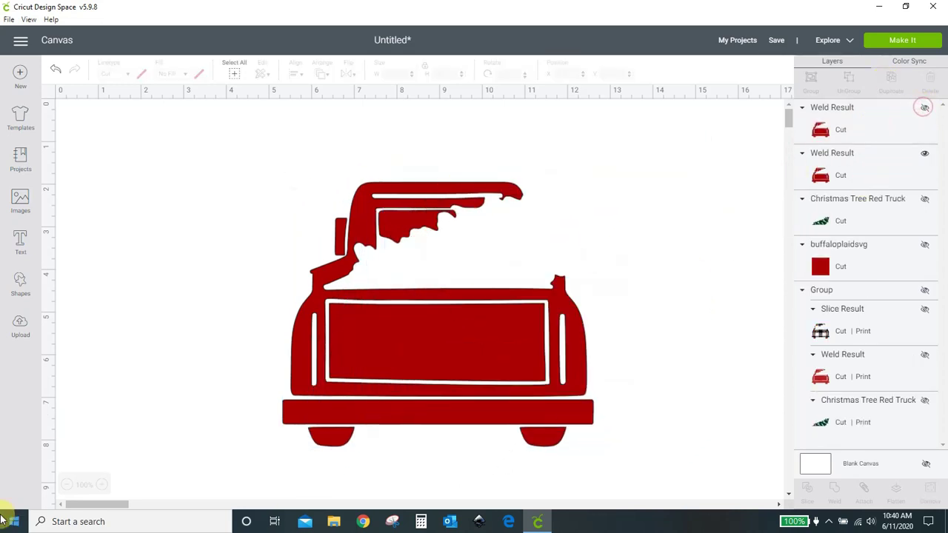
# Insert the uploaded buffalo plaid image, hide its red layer, and move it over the truck
pyautogui.click(29, 331)
pyautogui.click(128, 382)
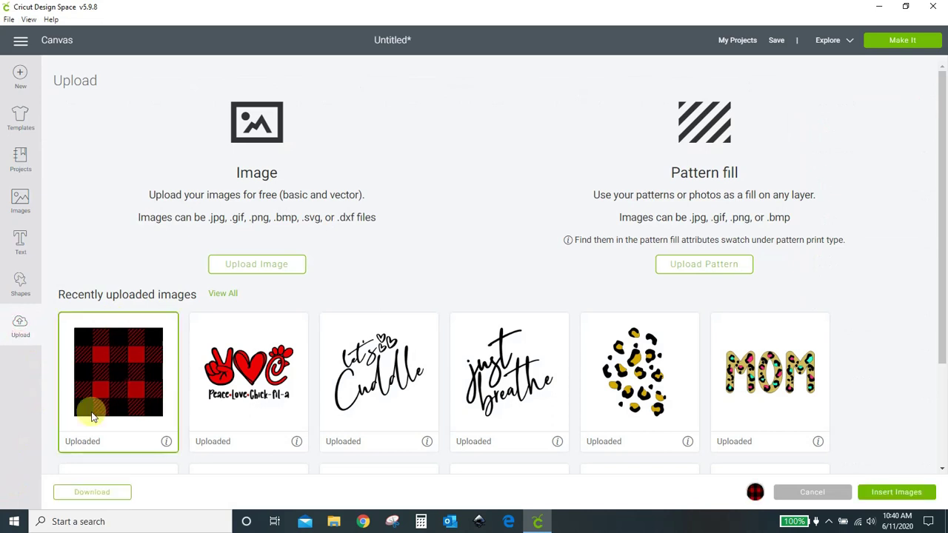
pyautogui.click(905, 492)
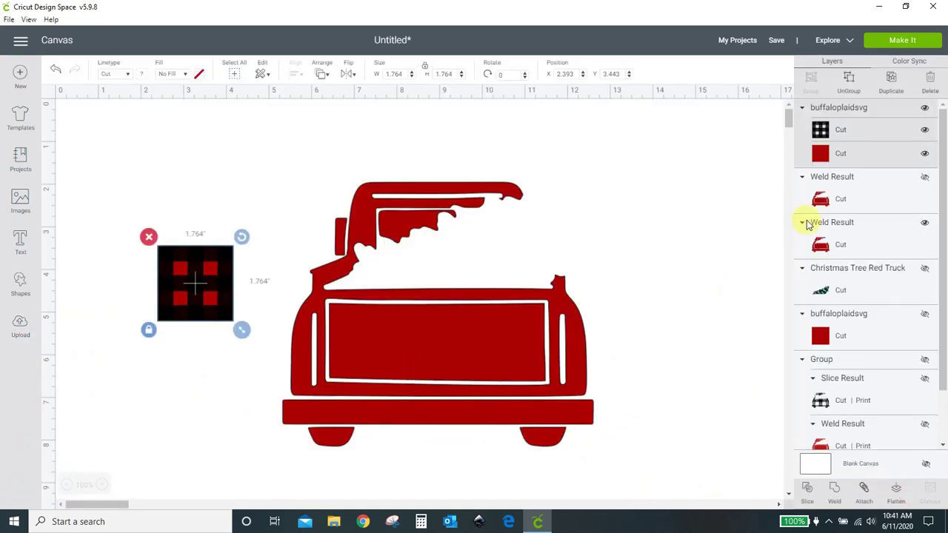
pyautogui.click(925, 156)
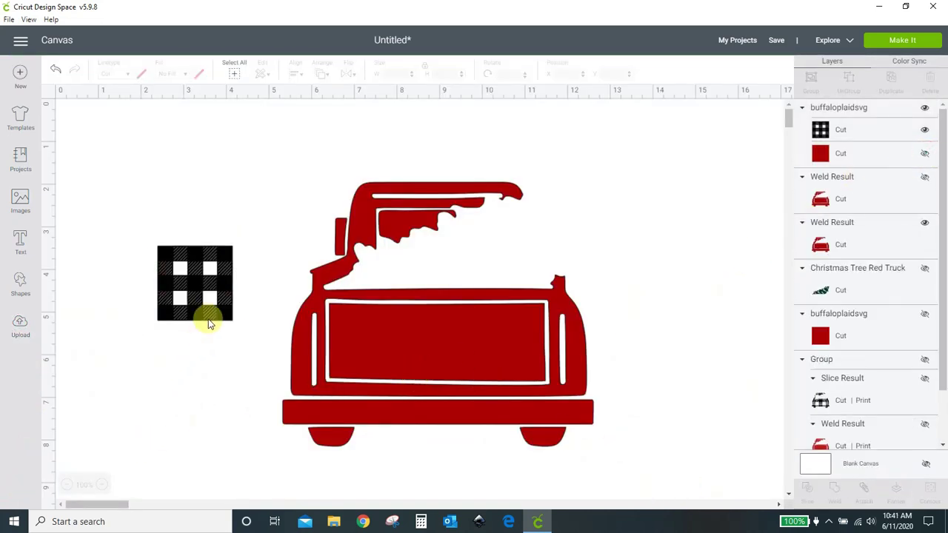
pyautogui.moveTo(213, 320); pyautogui.dragTo(605, 368)
# Shrink the plaid pattern and resize the red truck to about 6.05 inches wide
pyautogui.scroll(-2, 716, 353)
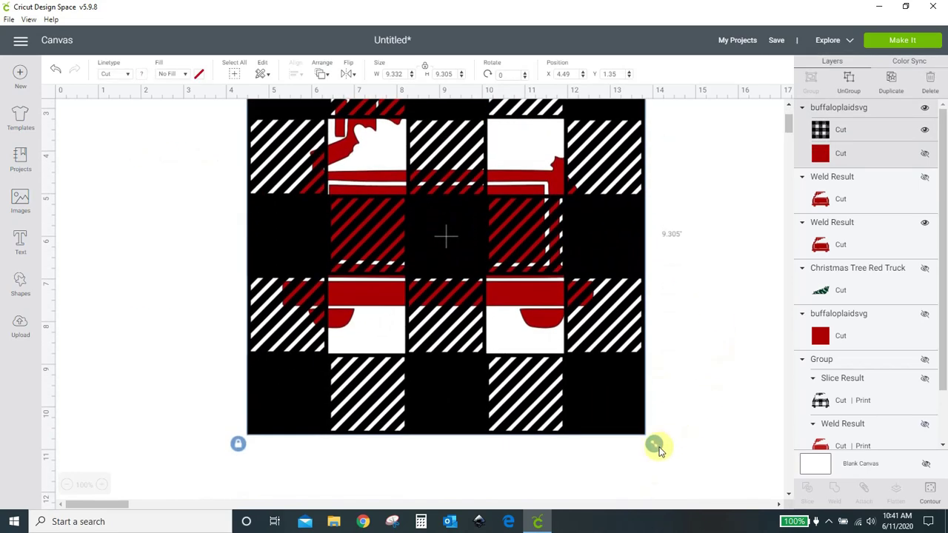
pyautogui.moveTo(653, 444); pyautogui.dragTo(605, 395)
pyautogui.scroll(2, 636, 389)
pyautogui.moveTo(567, 482); pyautogui.dragTo(577, 439)
pyautogui.moveTo(616, 476); pyautogui.dragTo(601, 464)
pyautogui.moveTo(569, 428); pyautogui.dragTo(400, 448)
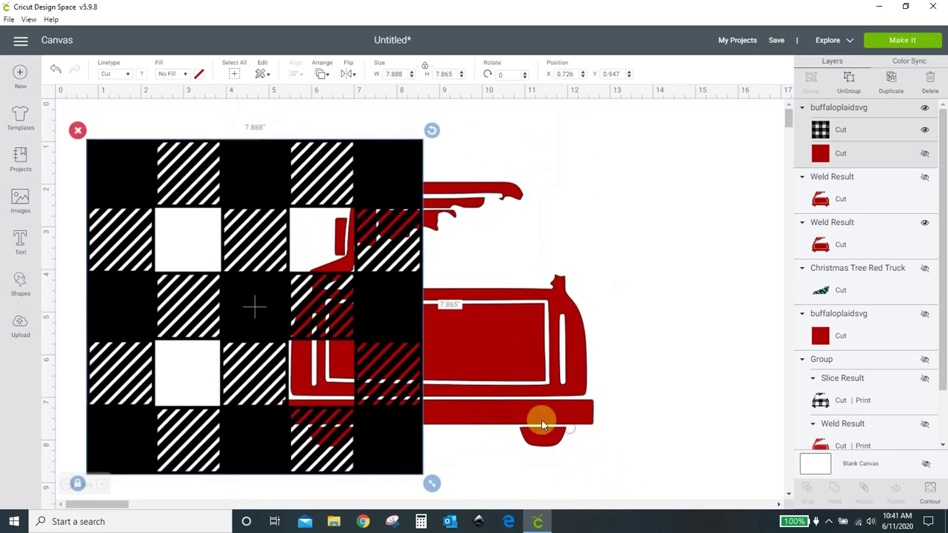
pyautogui.click(541, 423)
pyautogui.moveTo(603, 455); pyautogui.dragTo(551, 442)
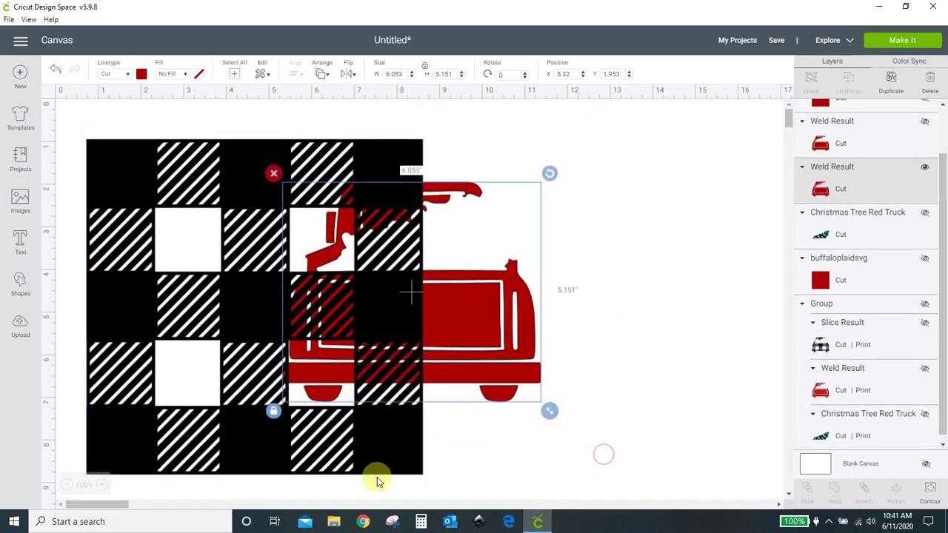
# Resize the plaid to 6.527 × 6.508 in over the truck and select both together
pyautogui.moveTo(376, 473); pyautogui.dragTo(575, 402)
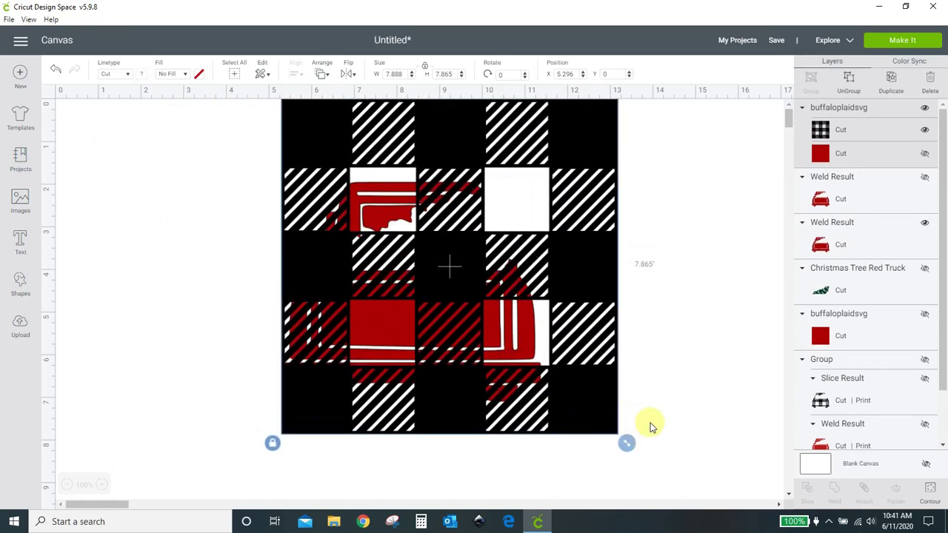
pyautogui.moveTo(625, 441)
pyautogui.mouseDown()
pyautogui.moveTo(582, 438)
pyautogui.moveTo(609, 449)
pyautogui.mouseUp()
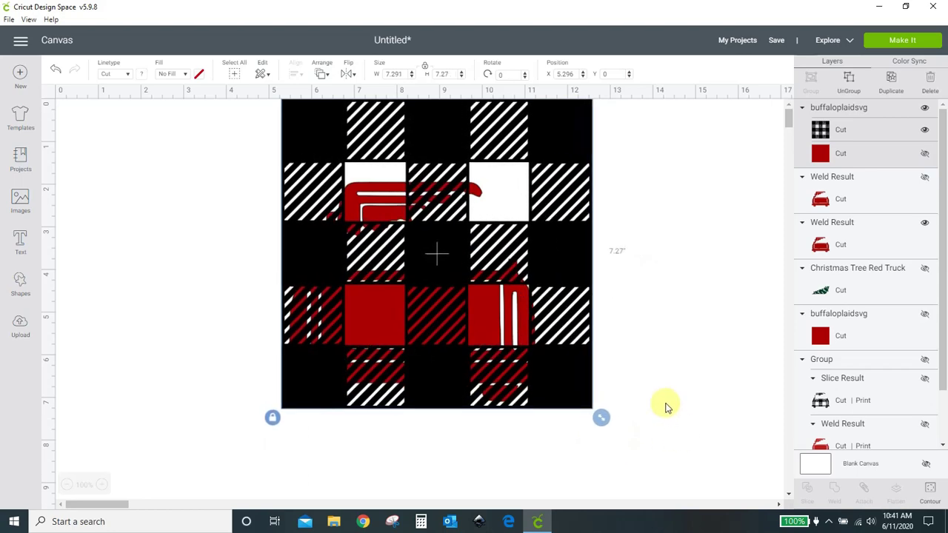
pyautogui.moveTo(576, 267); pyautogui.dragTo(541, 305)
pyautogui.moveTo(573, 462); pyautogui.dragTo(523, 400)
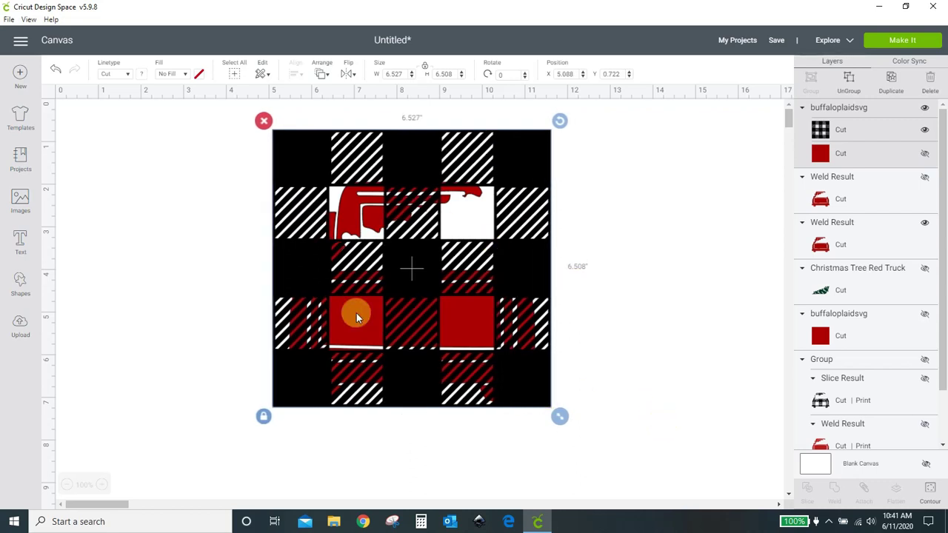
pyautogui.moveTo(215, 454); pyautogui.dragTo(602, 108)
# Centre the plaid and truck horizontally and slice the truck shape out of the plaid
pyautogui.click(293, 73)
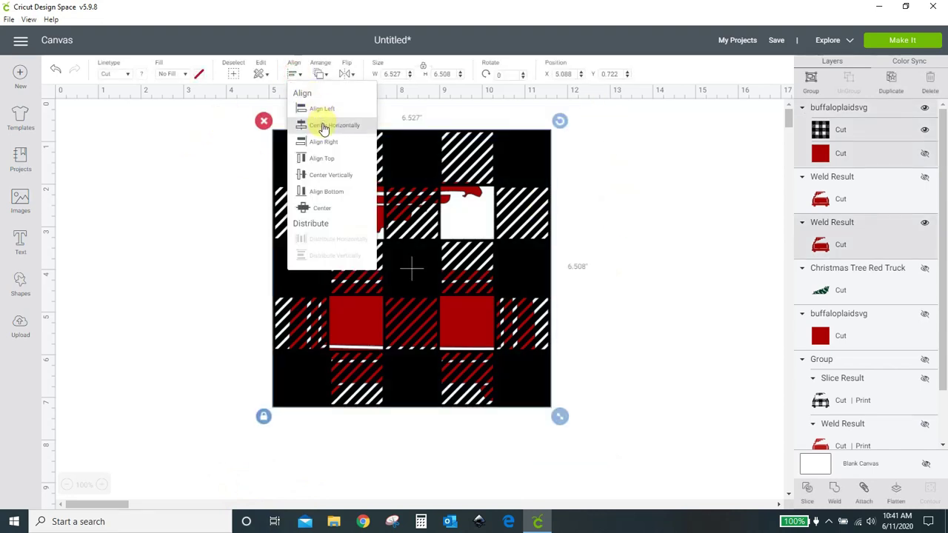
pyautogui.click(320, 124)
pyautogui.click(142, 331)
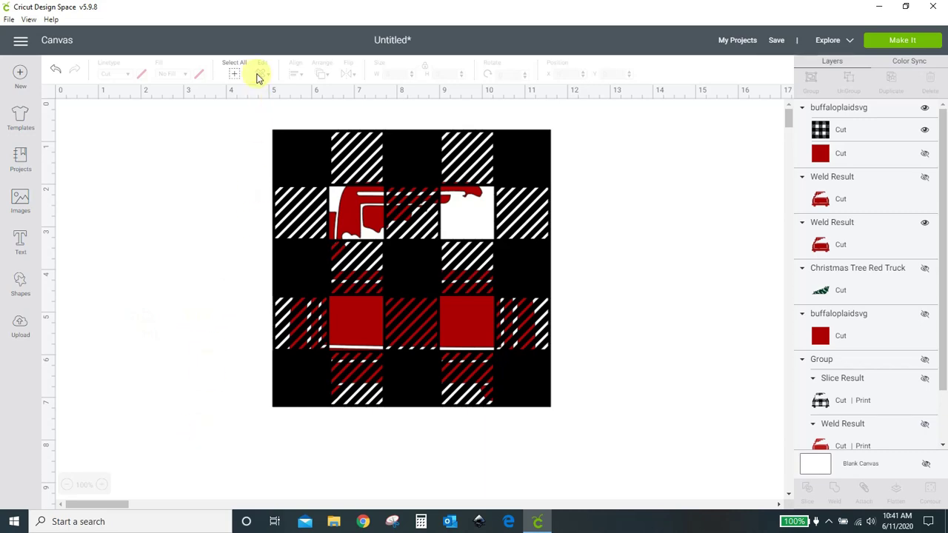
pyautogui.moveTo(239, 120); pyautogui.dragTo(627, 438)
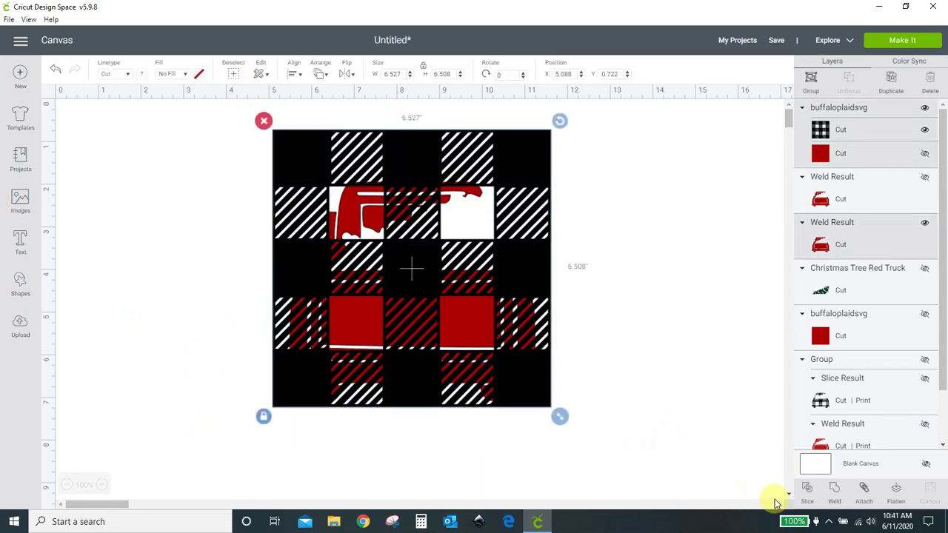
pyautogui.click(810, 492)
# Pull the plaid truck aside and delete the leftover plaid square and red truck pieces
pyautogui.moveTo(525, 243); pyautogui.dragTo(757, 229)
pyautogui.moveTo(418, 306); pyautogui.dragTo(258, 342)
pyautogui.click(101, 156)
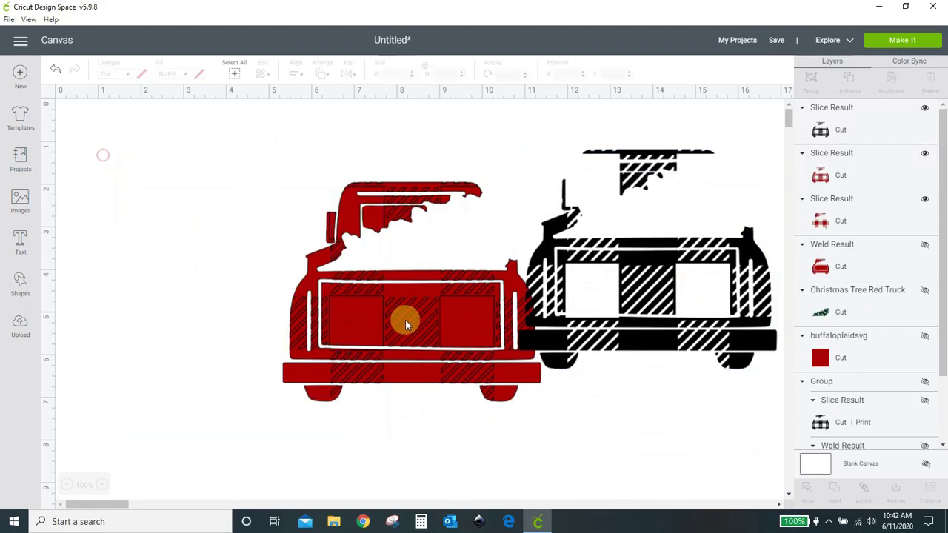
pyautogui.moveTo(404, 319); pyautogui.dragTo(221, 322)
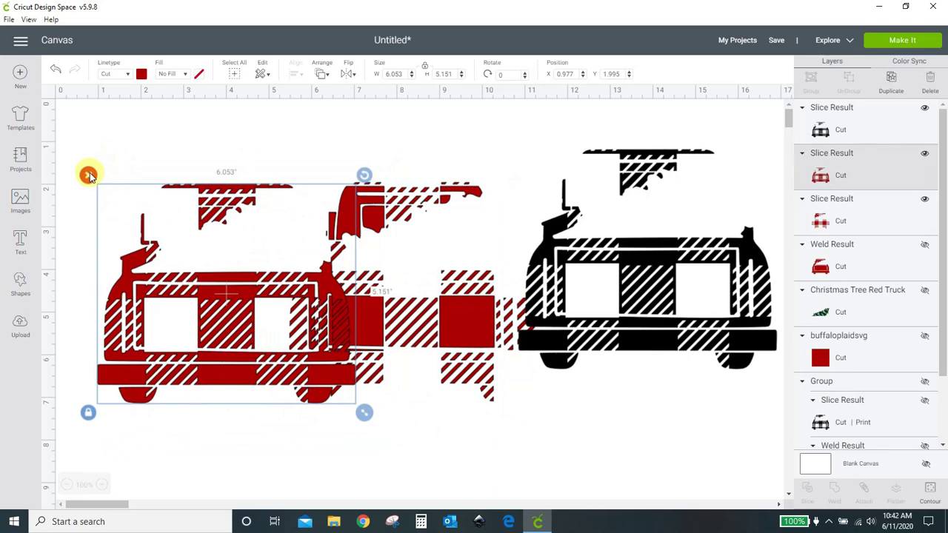
pyautogui.click(89, 175)
pyautogui.moveTo(355, 328); pyautogui.dragTo(205, 328)
# Delete the last leftover piece and place the unhidden red truck, resized to 6.095 in, behind the plaid truck
pyautogui.click(132, 171)
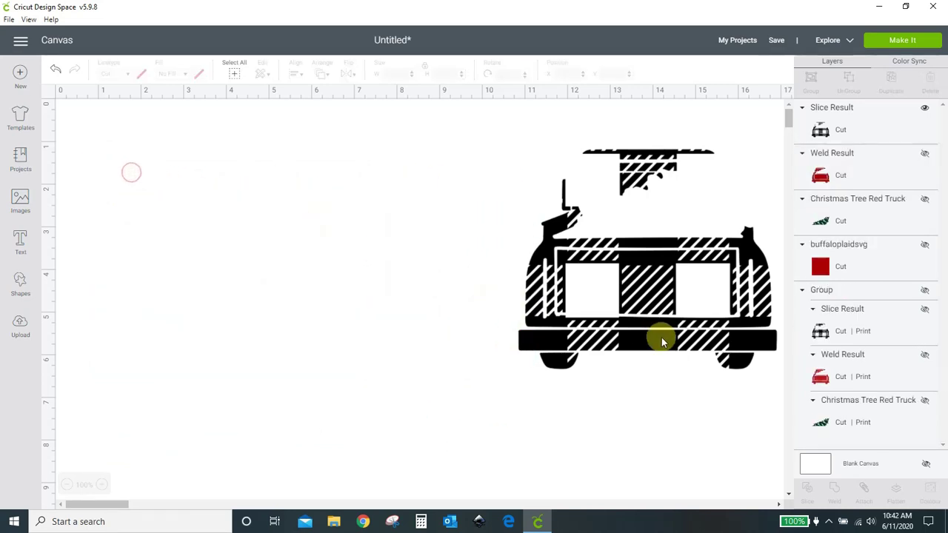
pyautogui.moveTo(661, 337); pyautogui.dragTo(482, 356)
pyautogui.click(924, 154)
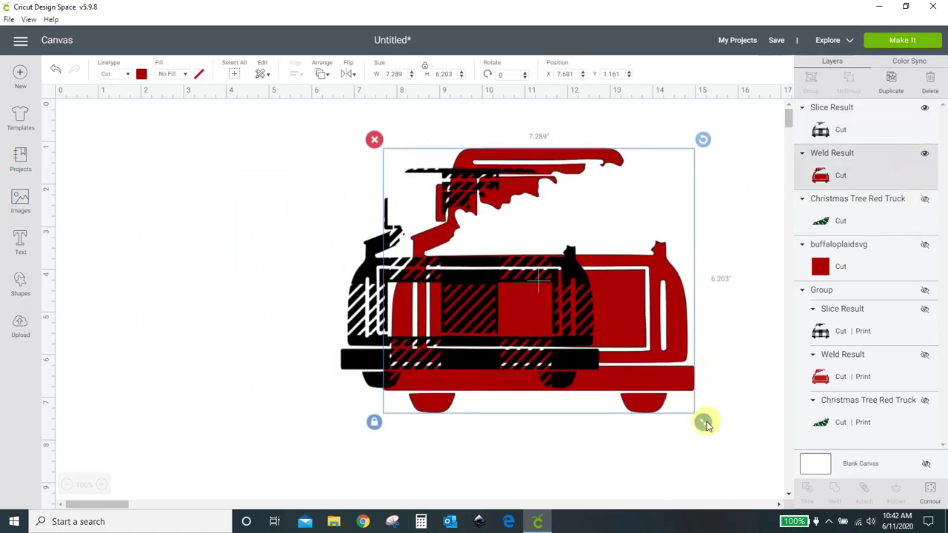
pyautogui.moveTo(703, 422); pyautogui.dragTo(629, 321)
pyautogui.moveTo(627, 328); pyautogui.dragTo(587, 345)
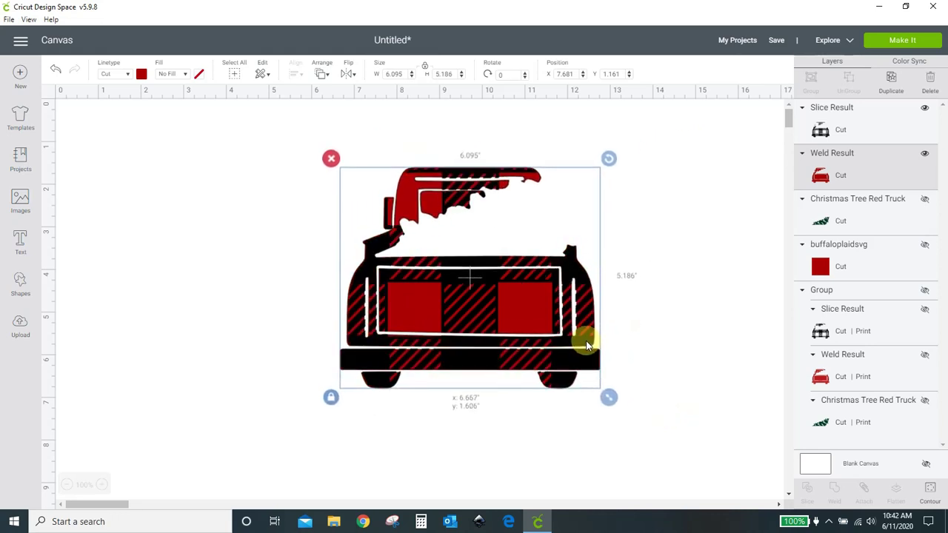
pyautogui.click(560, 478)
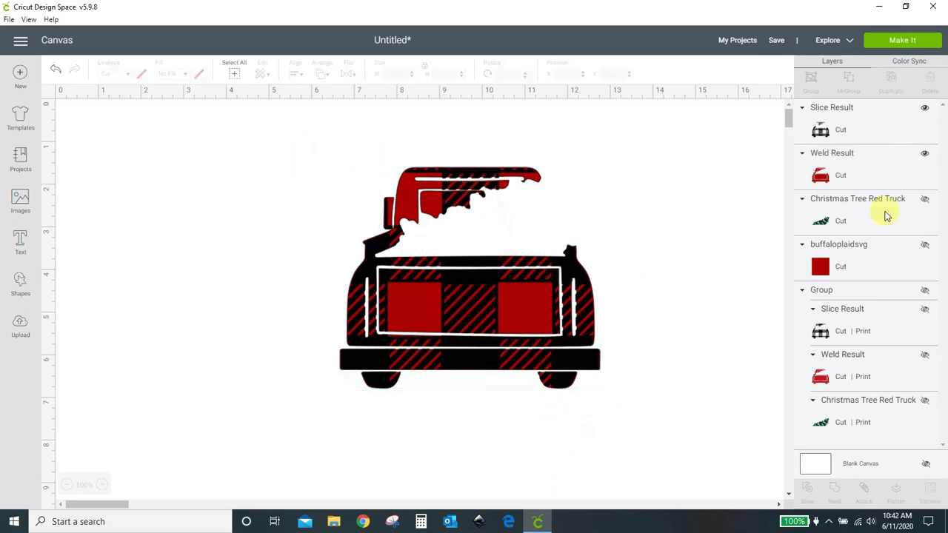
# Show the Christmas tree, move it aside to the left, and fine-tune the plaid truck's alignment
pyautogui.click(925, 200)
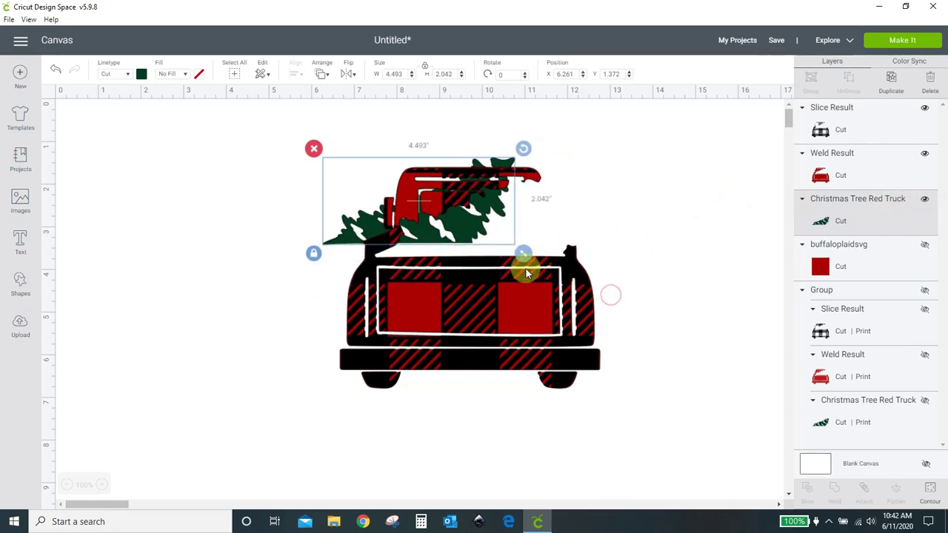
pyautogui.moveTo(500, 219)
pyautogui.mouseDown()
pyautogui.moveTo(544, 227)
pyautogui.moveTo(484, 225)
pyautogui.mouseUp()
pyautogui.moveTo(332, 218); pyautogui.dragTo(120, 264)
pyautogui.moveTo(575, 356)
pyautogui.mouseDown()
pyautogui.moveTo(576, 369)
pyautogui.moveTo(582, 363)
pyautogui.mouseUp()
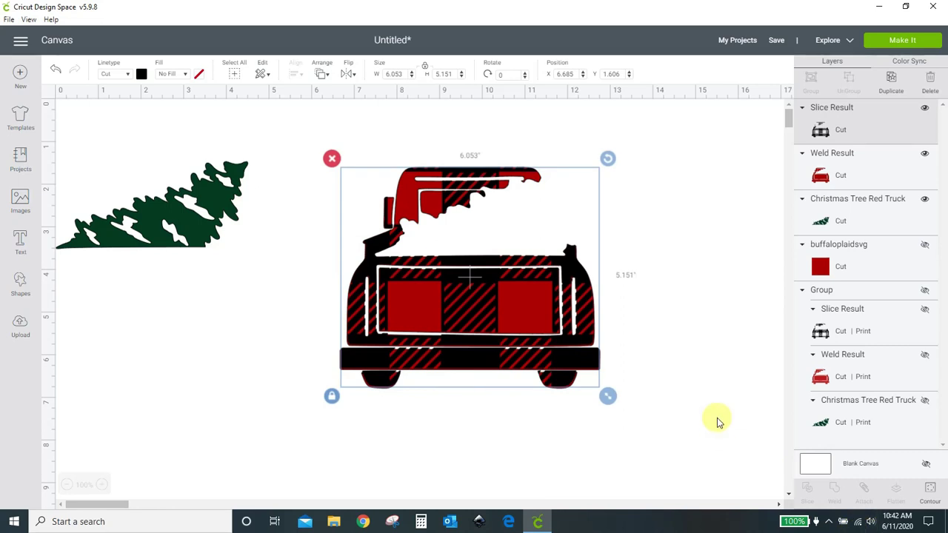
pyautogui.click(657, 237)
# Group the plaid and red truck layers, then move the green tree over the truck bed
pyautogui.moveTo(342, 137); pyautogui.dragTo(641, 422)
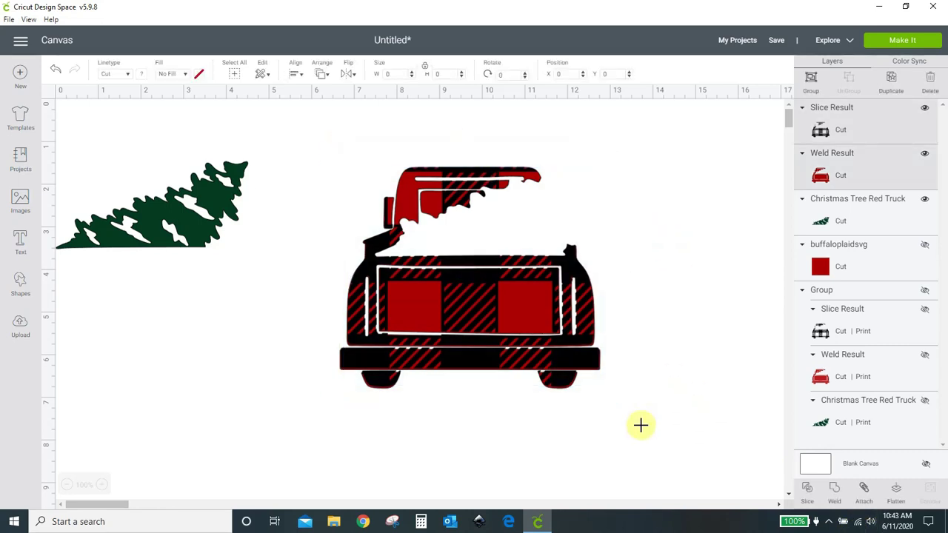
pyautogui.click(810, 80)
pyautogui.moveTo(242, 207); pyautogui.dragTo(545, 205)
pyautogui.moveTo(586, 261); pyautogui.dragTo(571, 258)
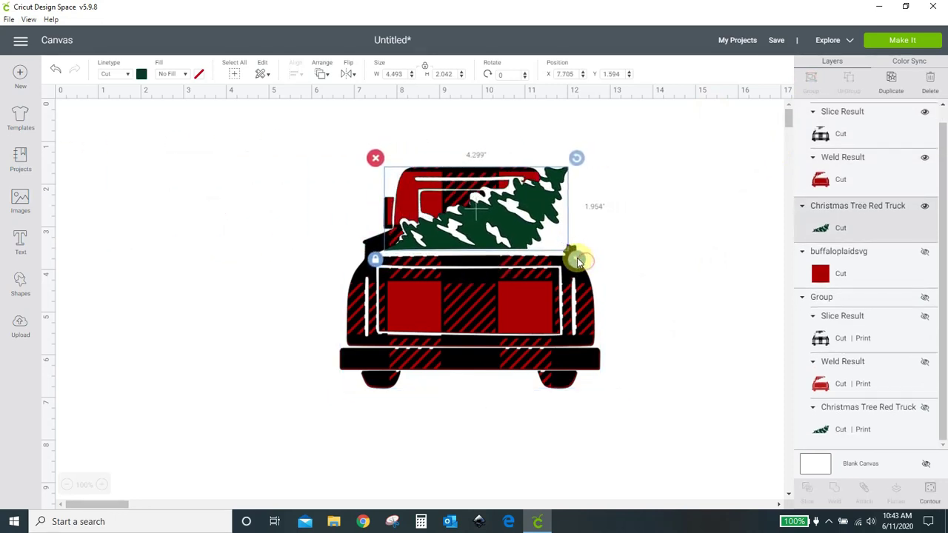
# Reposition the truck group under the tree and enlarge the tree slightly
pyautogui.click(527, 237)
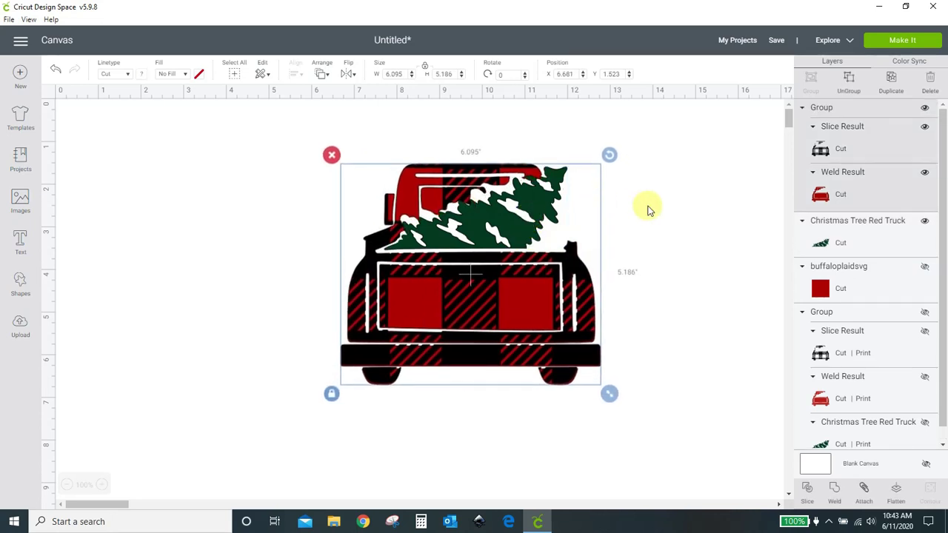
pyautogui.click(567, 170)
pyautogui.click(577, 174)
pyautogui.click(560, 272)
pyautogui.moveTo(560, 272); pyautogui.dragTo(535, 297)
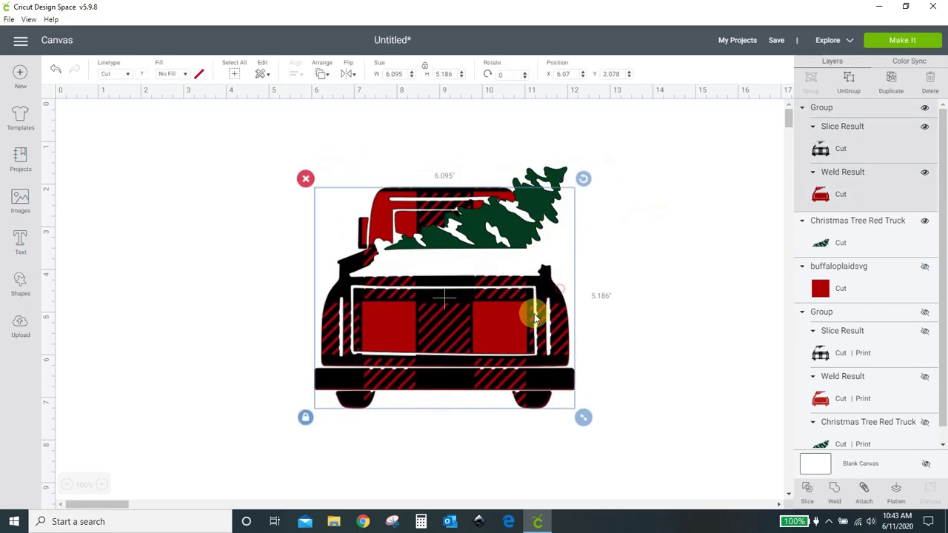
pyautogui.click(554, 166)
pyautogui.moveTo(576, 259); pyautogui.dragTo(614, 274)
pyautogui.click(537, 236)
pyautogui.moveTo(537, 235); pyautogui.dragTo(572, 231)
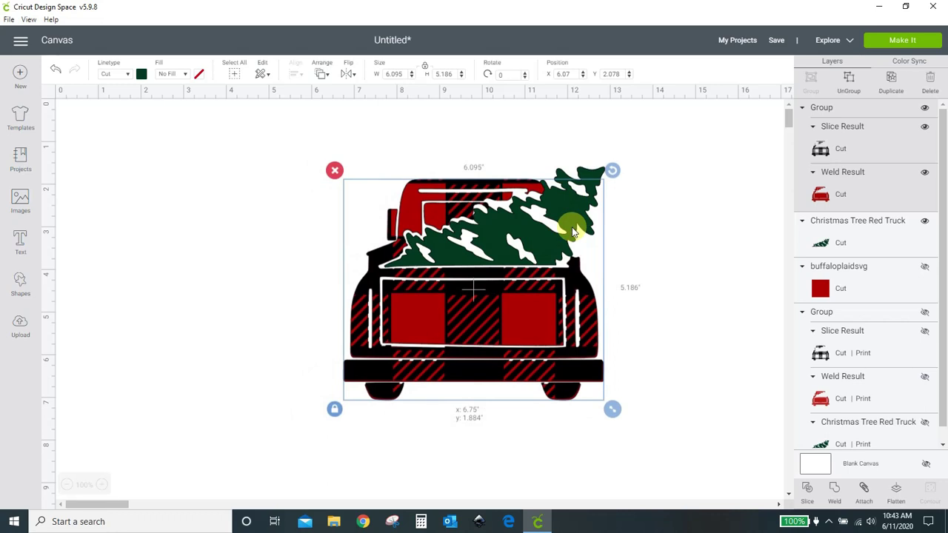
# Fine-tune the tree to about 5.6 inches wide and seat it in the truck bed
pyautogui.click(726, 199)
pyautogui.click(601, 168)
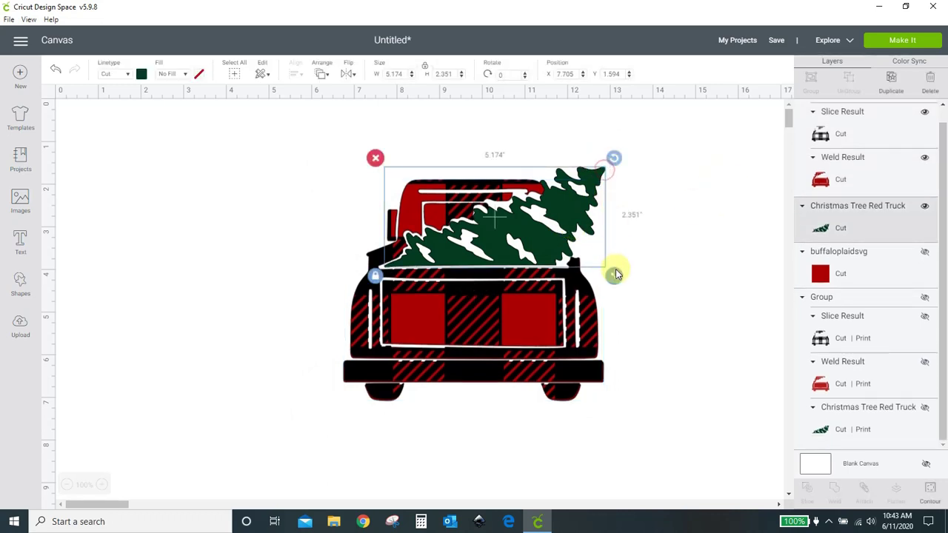
pyautogui.moveTo(615, 276); pyautogui.dragTo(608, 273)
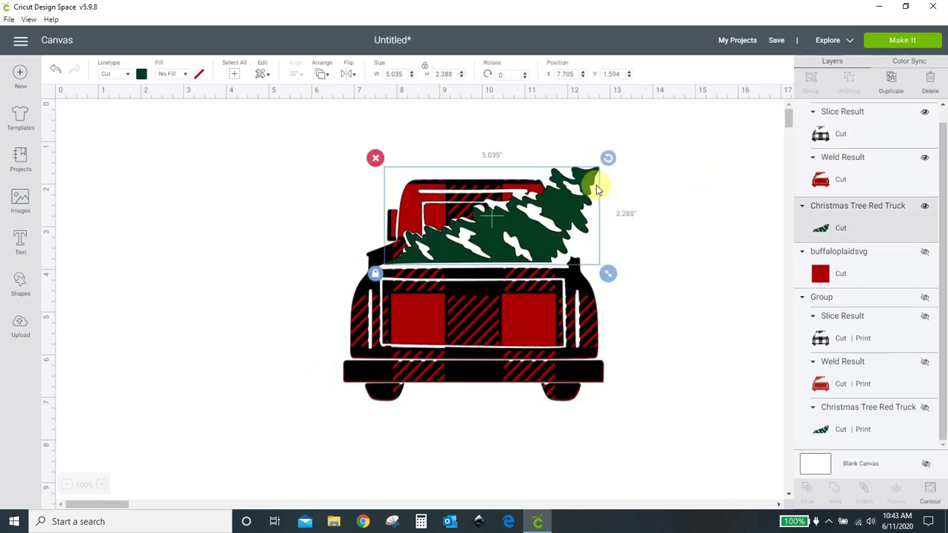
pyautogui.moveTo(592, 174); pyautogui.dragTo(596, 179)
pyautogui.moveTo(608, 274); pyautogui.dragTo(641, 292)
pyautogui.moveTo(604, 216)
pyautogui.mouseDown()
pyautogui.moveTo(592, 203)
pyautogui.moveTo(614, 218)
pyautogui.moveTo(604, 234)
pyautogui.moveTo(609, 222)
pyautogui.mouseUp()
pyautogui.click(721, 217)
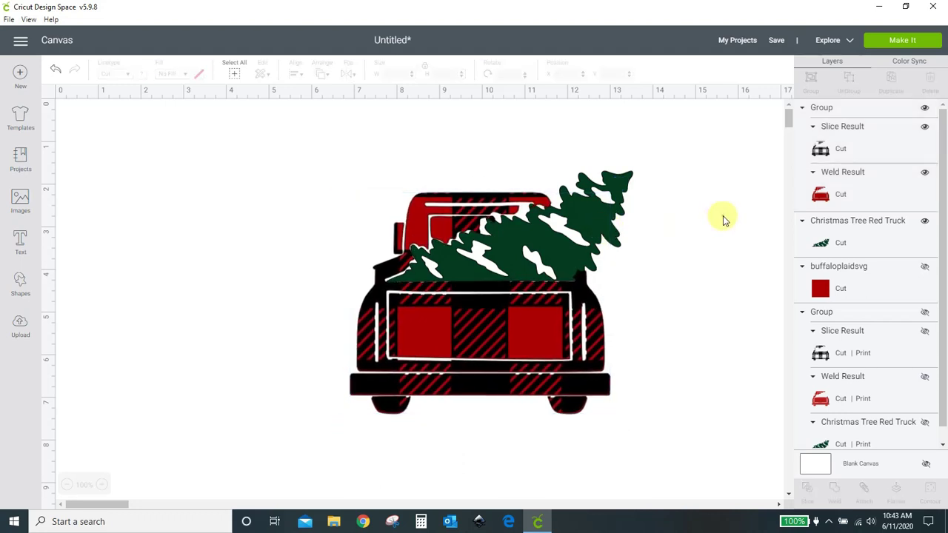
pyautogui.click(629, 180)
pyautogui.moveTo(645, 294); pyautogui.dragTo(637, 291)
pyautogui.moveTo(620, 180); pyautogui.dragTo(618, 180)
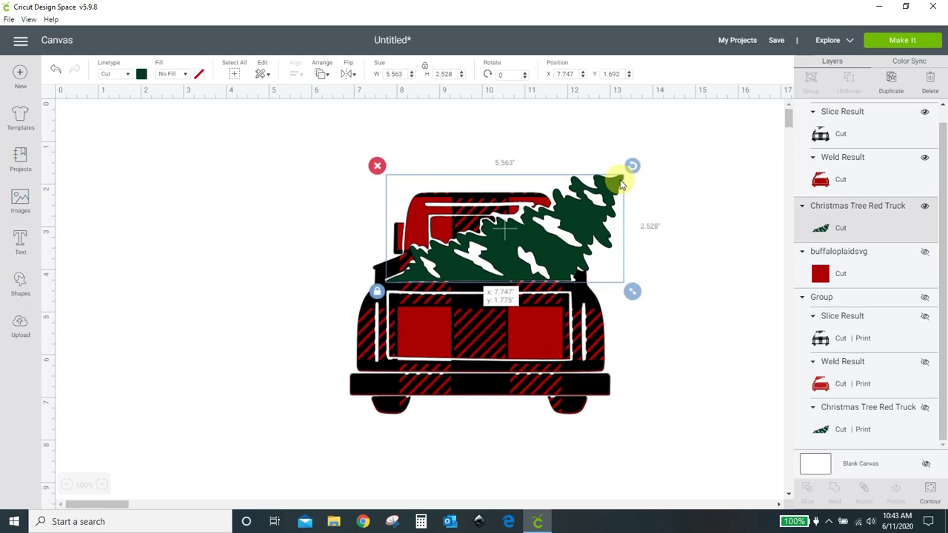
# Select the truck and tree together and group them
pyautogui.click(728, 211)
pyautogui.moveTo(305, 129); pyautogui.dragTo(502, 308)
pyautogui.click(807, 90)
# Move the grouped truck-and-tree design toward the right of the canvas
pyautogui.moveTo(444, 283); pyautogui.dragTo(559, 259)
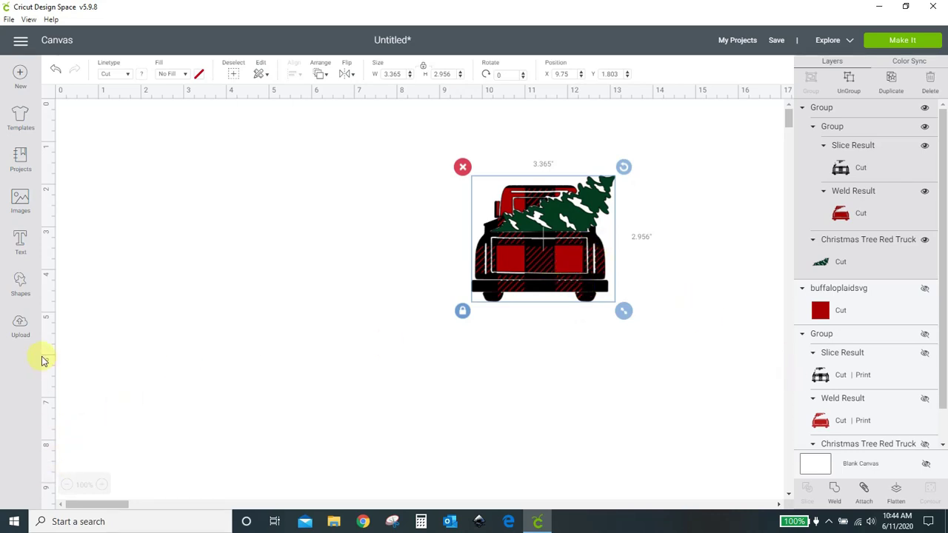
# Insert the uploaded buffalo plaid image, enlarge it to about 14.4 inches, and shift it down-left
pyautogui.click(20, 325)
pyautogui.click(116, 385)
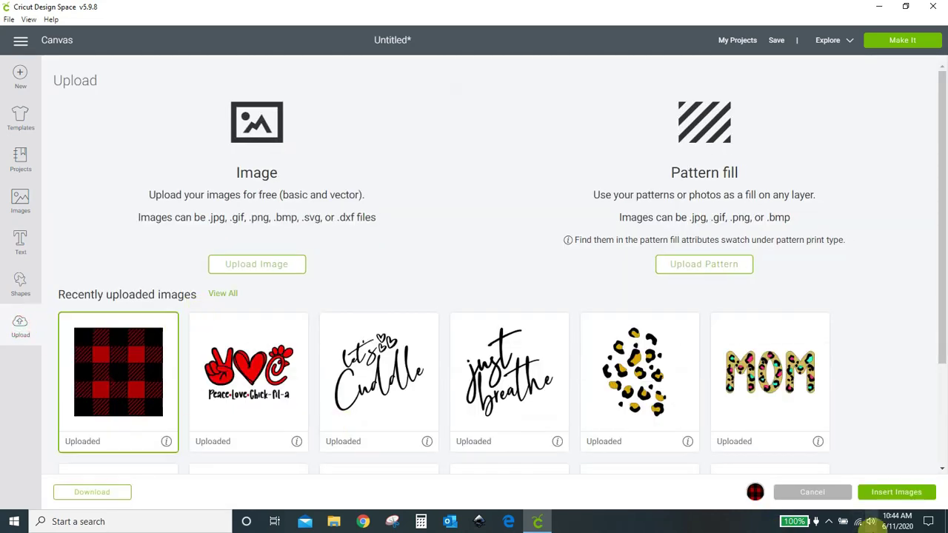
pyautogui.click(874, 493)
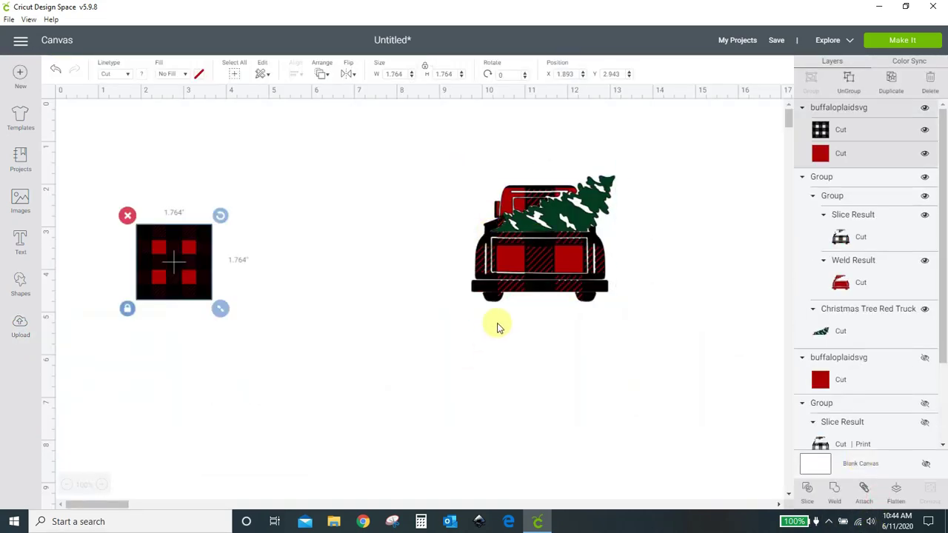
pyautogui.moveTo(222, 308); pyautogui.dragTo(382, 281)
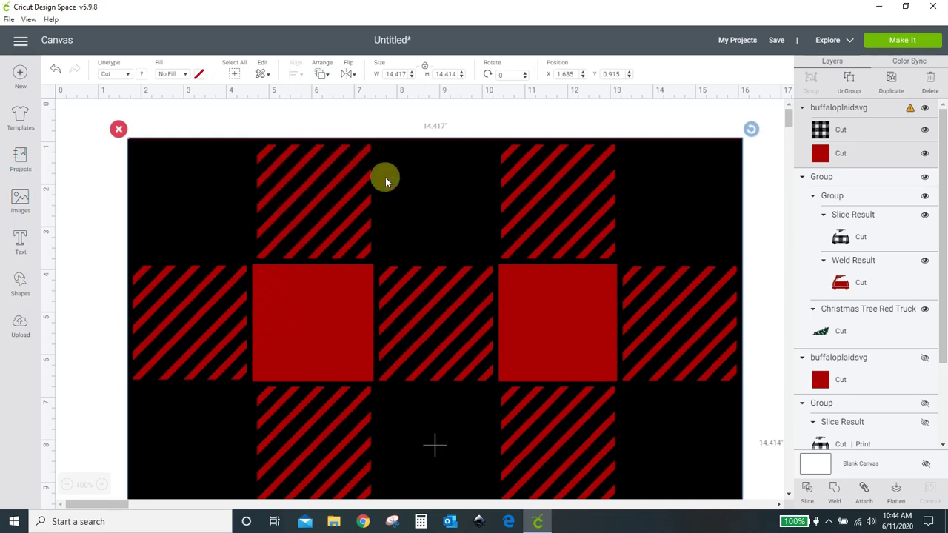
pyautogui.moveTo(486, 231); pyautogui.dragTo(411, 448)
# Enlarge the truck design to about 8.6 inches and move the plaid rectangle right and down
pyautogui.moveTo(529, 262); pyautogui.dragTo(740, 404)
pyautogui.click(152, 410)
pyautogui.moveTo(152, 410); pyautogui.dragTo(274, 427)
# Delete the plaid rectangle and place the truck-and-tree group at X 4.473, Y 0.706
pyautogui.press('Delete')
pyautogui.moveTo(524, 430); pyautogui.dragTo(368, 375)
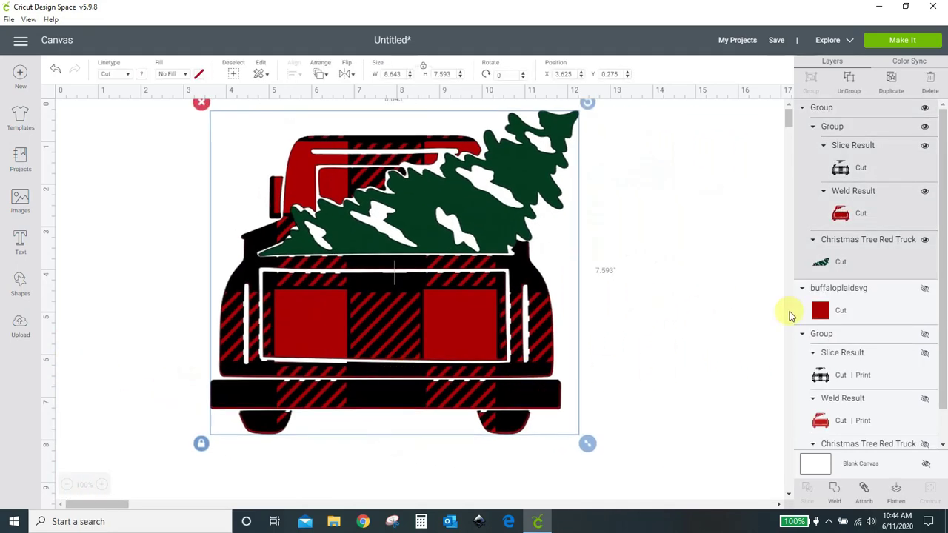
pyautogui.moveTo(476, 299); pyautogui.dragTo(518, 313)
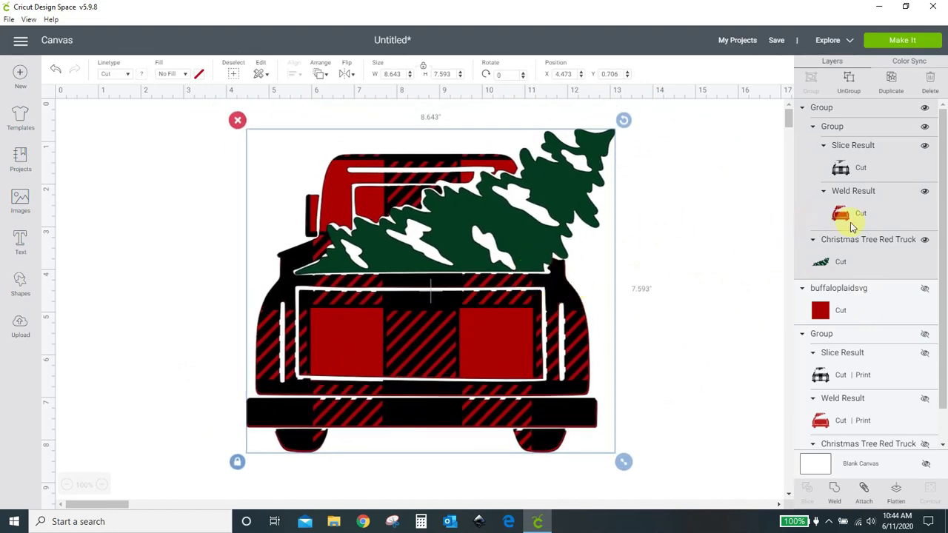